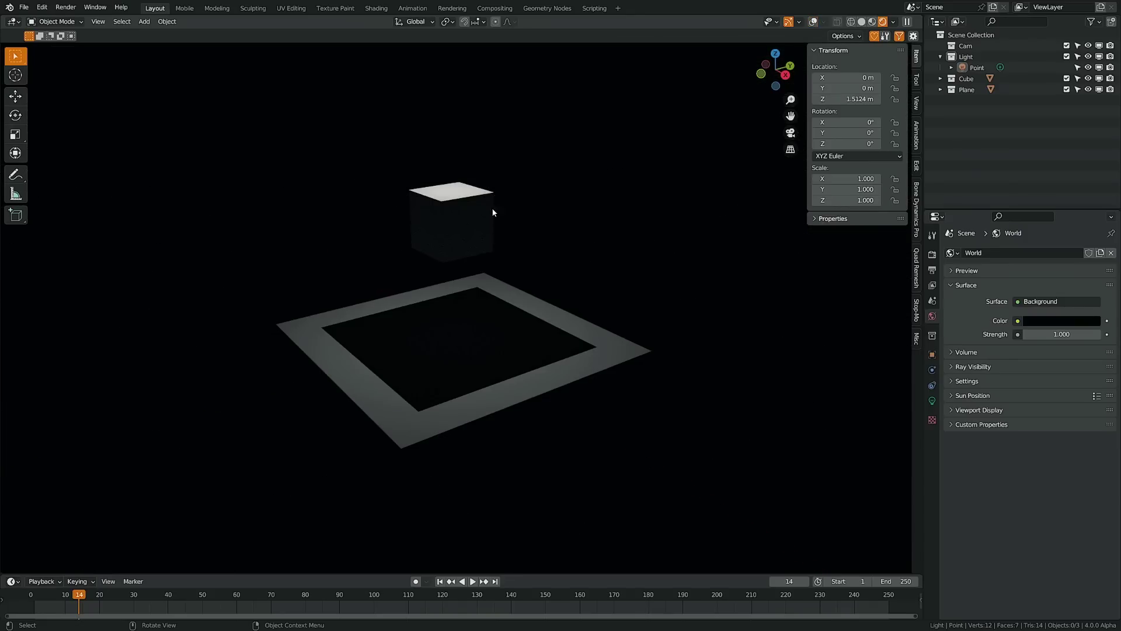
Show the Point light's Shadow Linking collection, which lists the Cube, in Object Properties
left_click(976, 67)
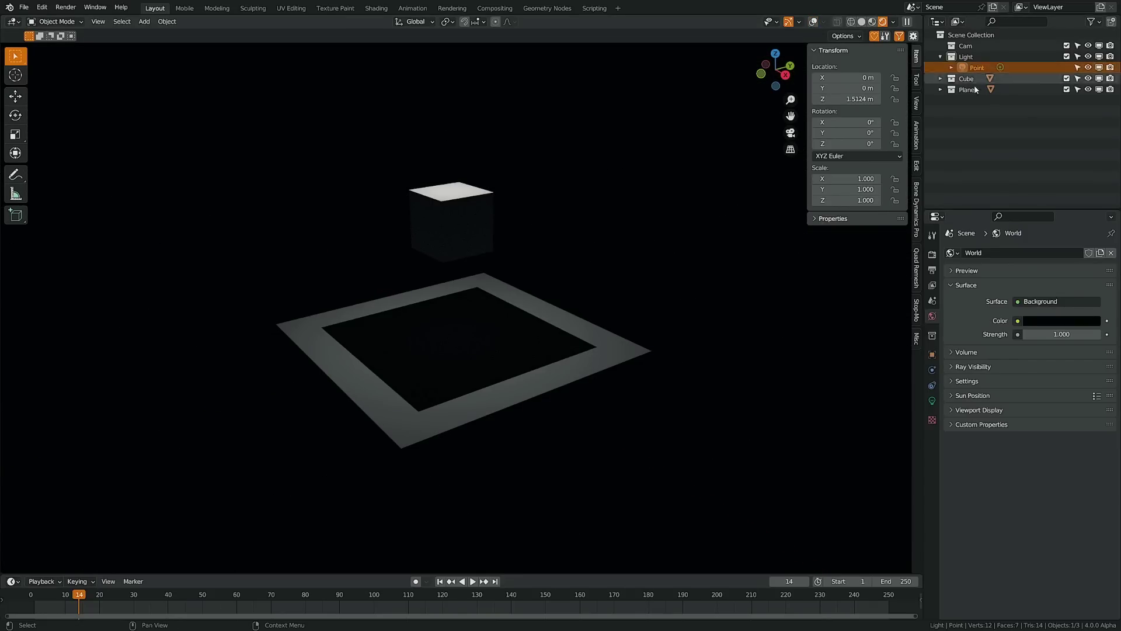
left_click(932, 354)
left_click(1105, 525)
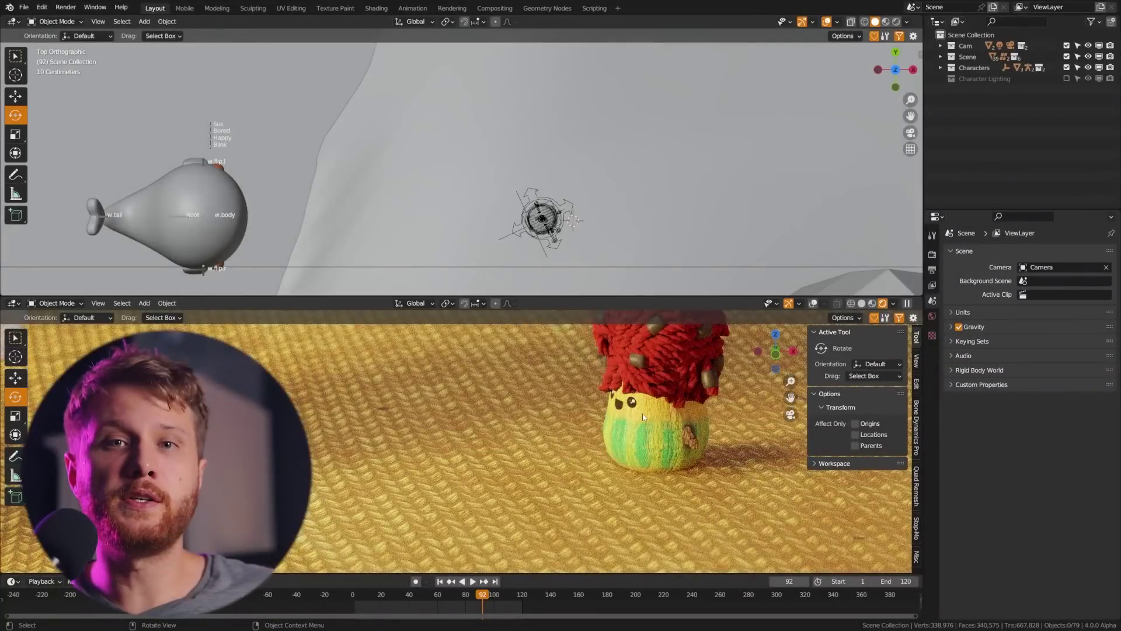
key("KP_0")
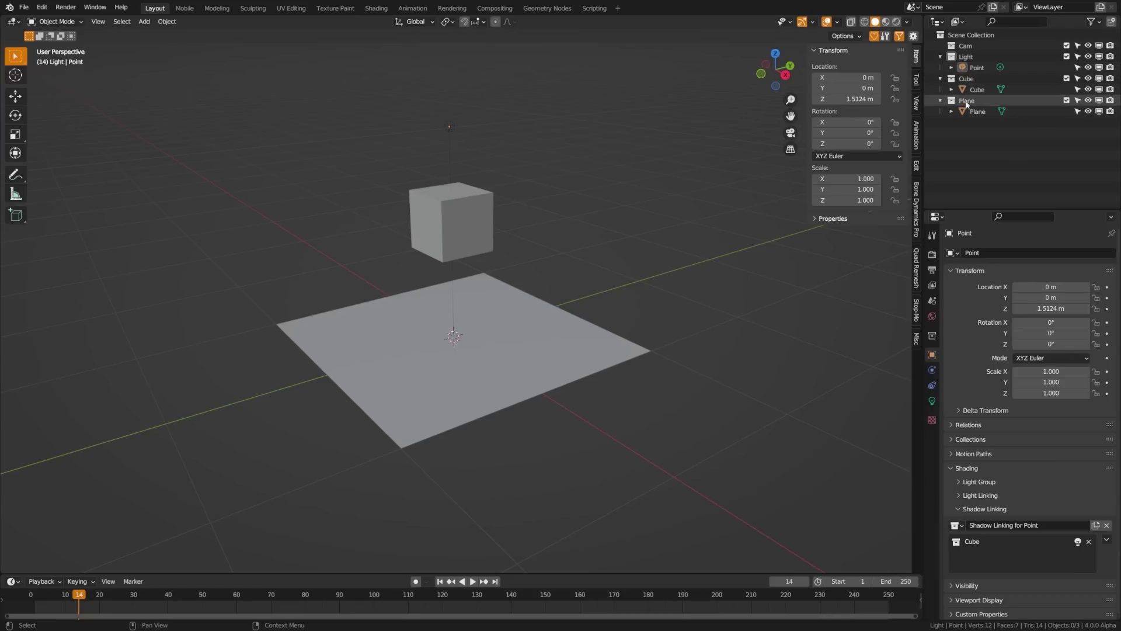
Collapse the Plane and Cube Outliner entries and set the World background colour to black
left_click(940, 101)
left_click(940, 78)
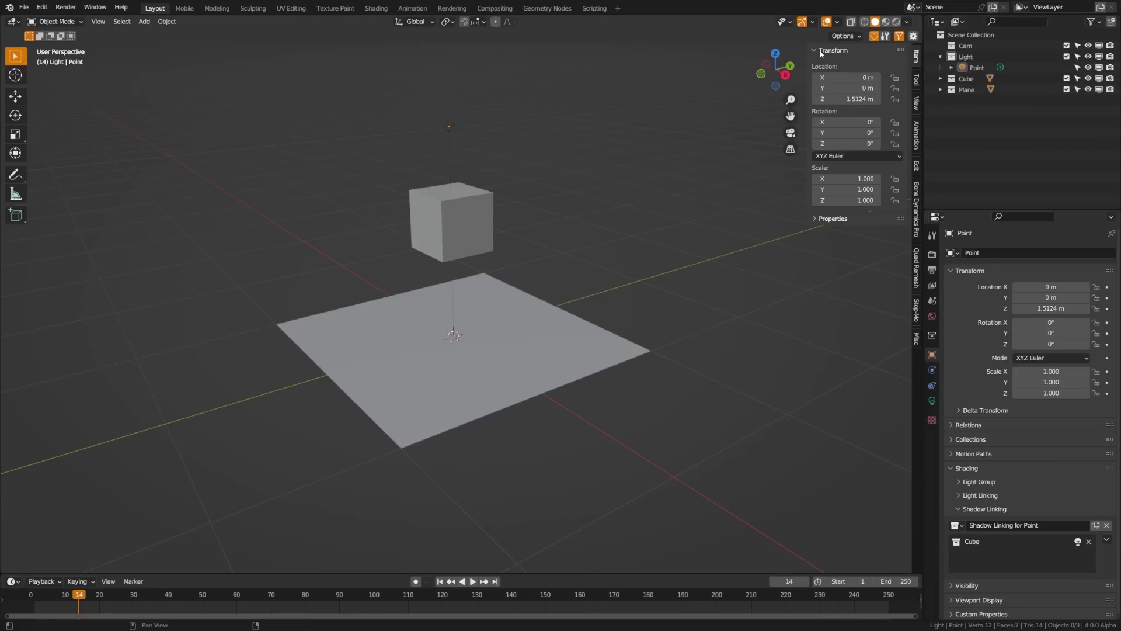
left_click(932, 255)
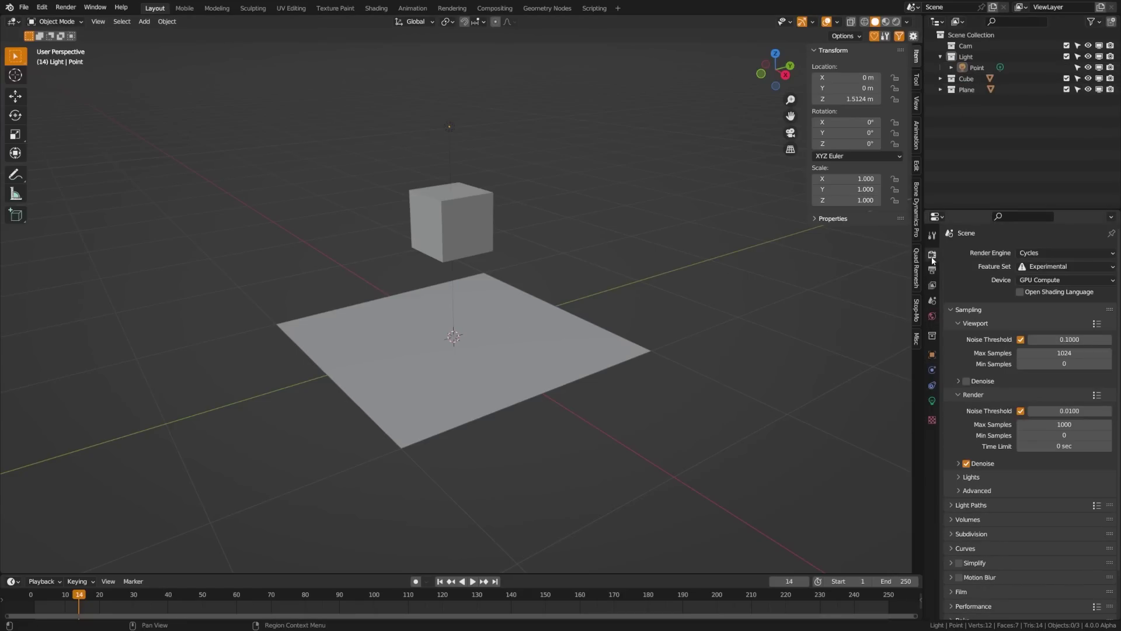
left_click(932, 317)
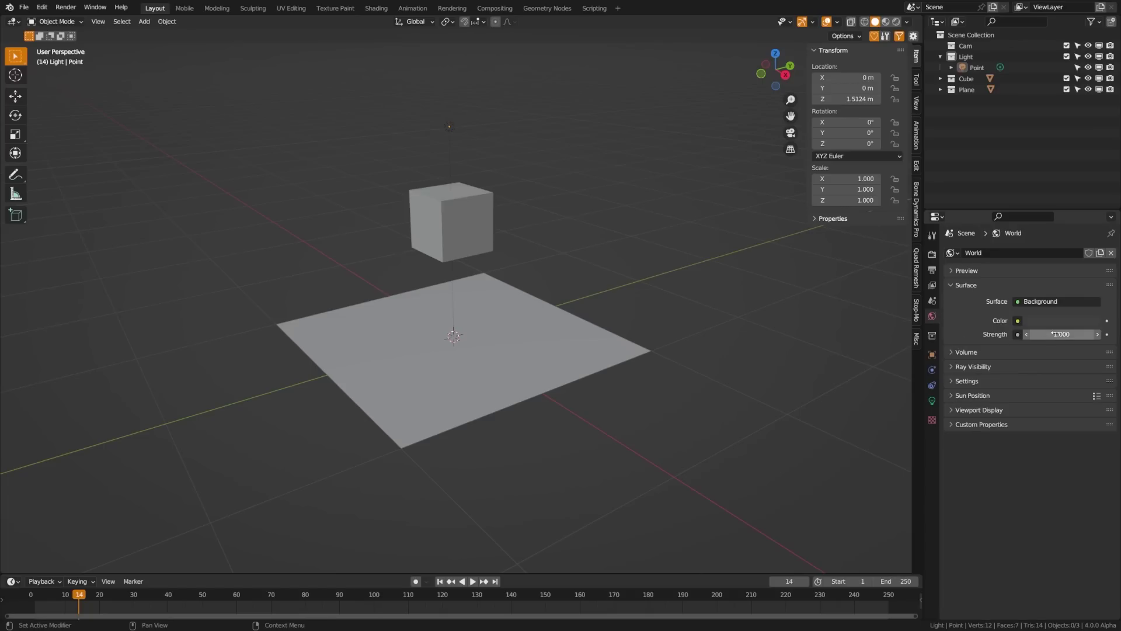
left_click(1081, 320)
Switch the viewport to Rendered shading with overlays hidden
key("z")
left_click(724, 275)
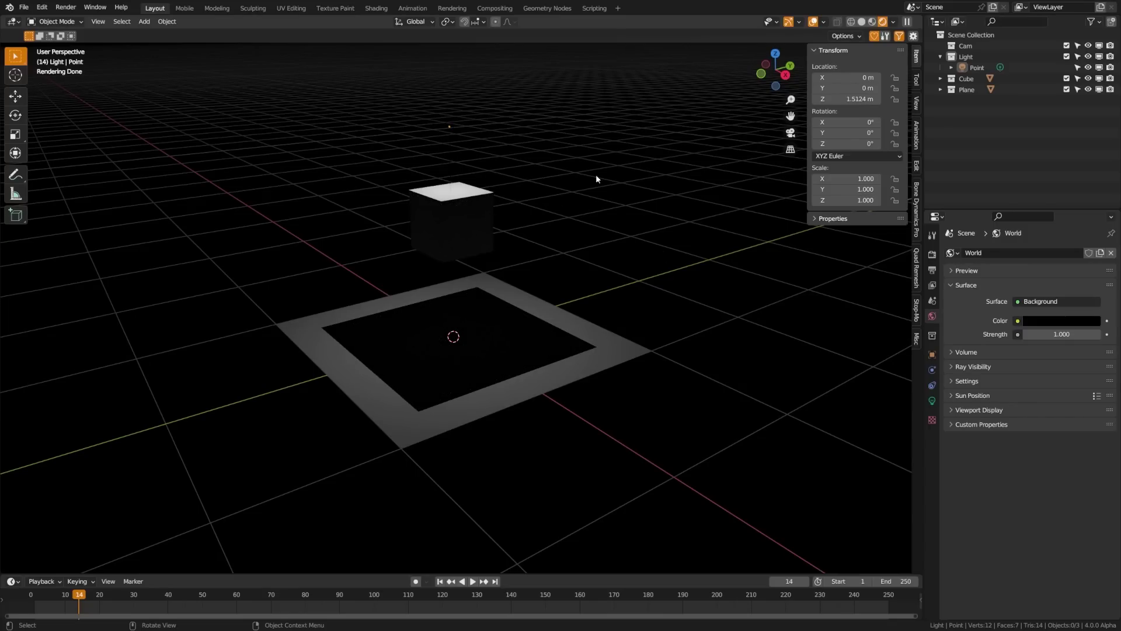
left_click(813, 22)
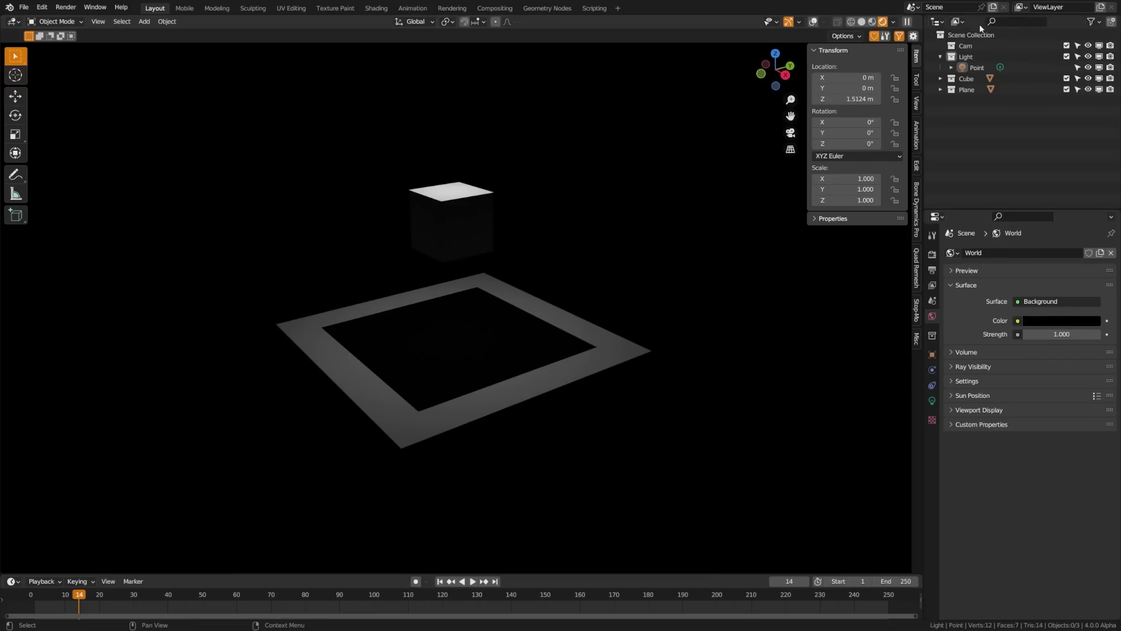
Unlink the Point light's shadow linking collection and expand its Light Linking panel
left_click(975, 68)
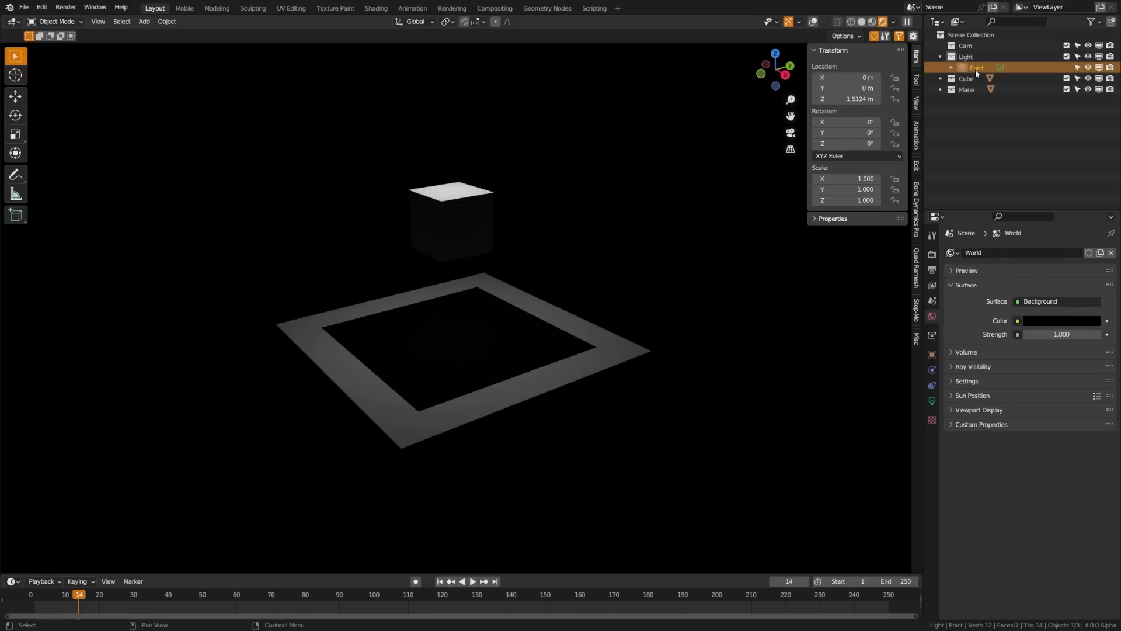
left_click(932, 355)
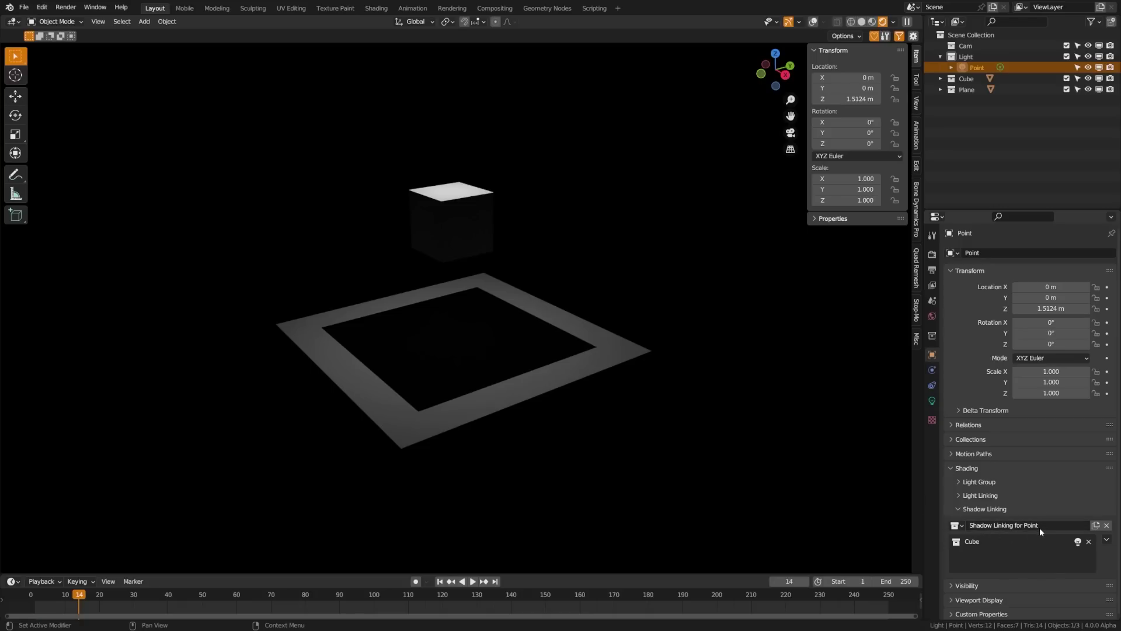
left_click(1105, 524)
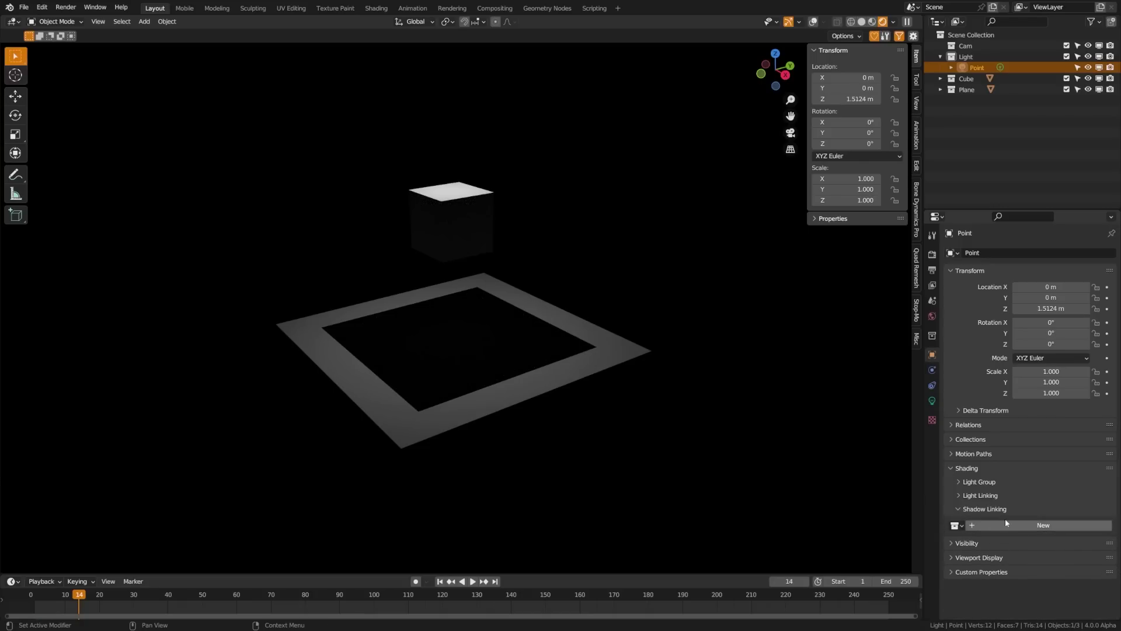
left_click(980, 495)
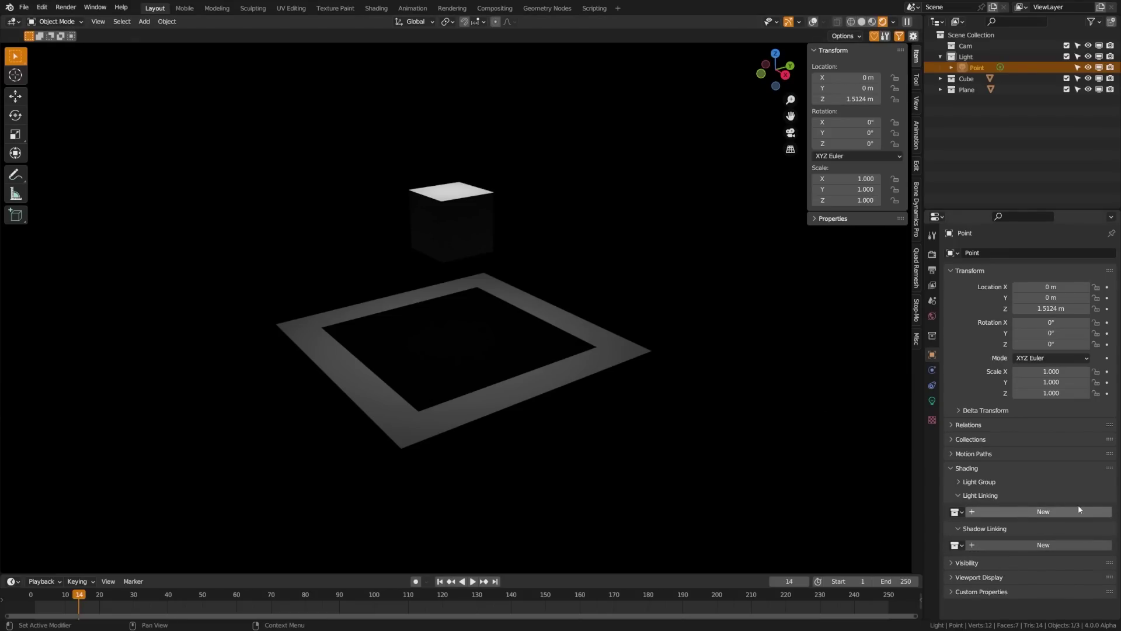
Create a light linking collection for Point, add the Cube, set it to Exclude, then remove it
left_click(1031, 513)
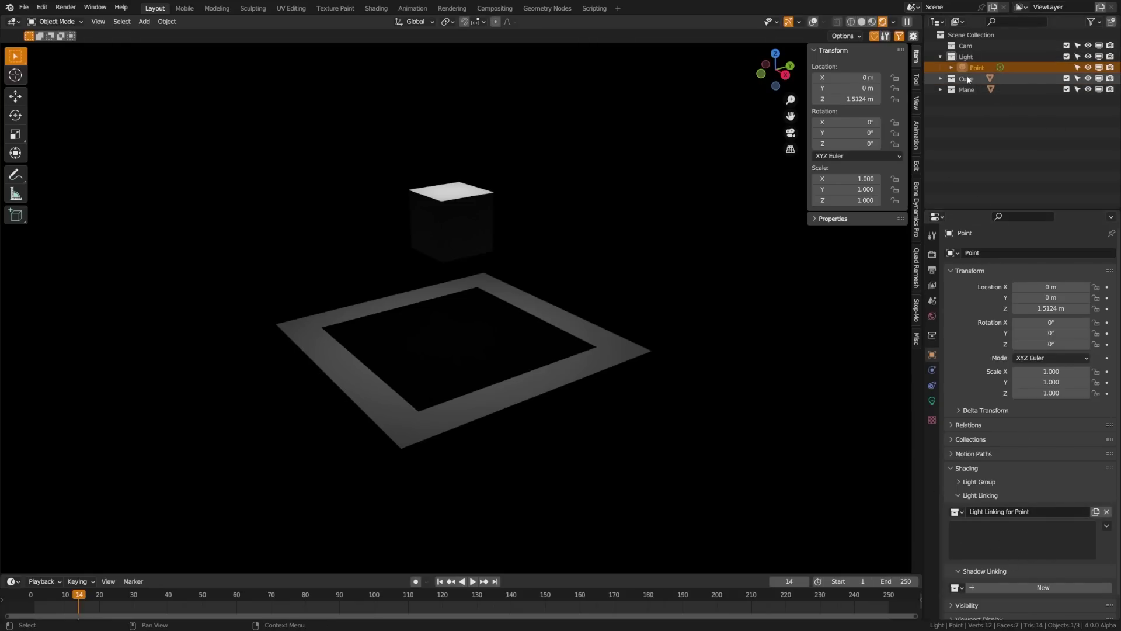
left_click_drag(966, 79, 1017, 538)
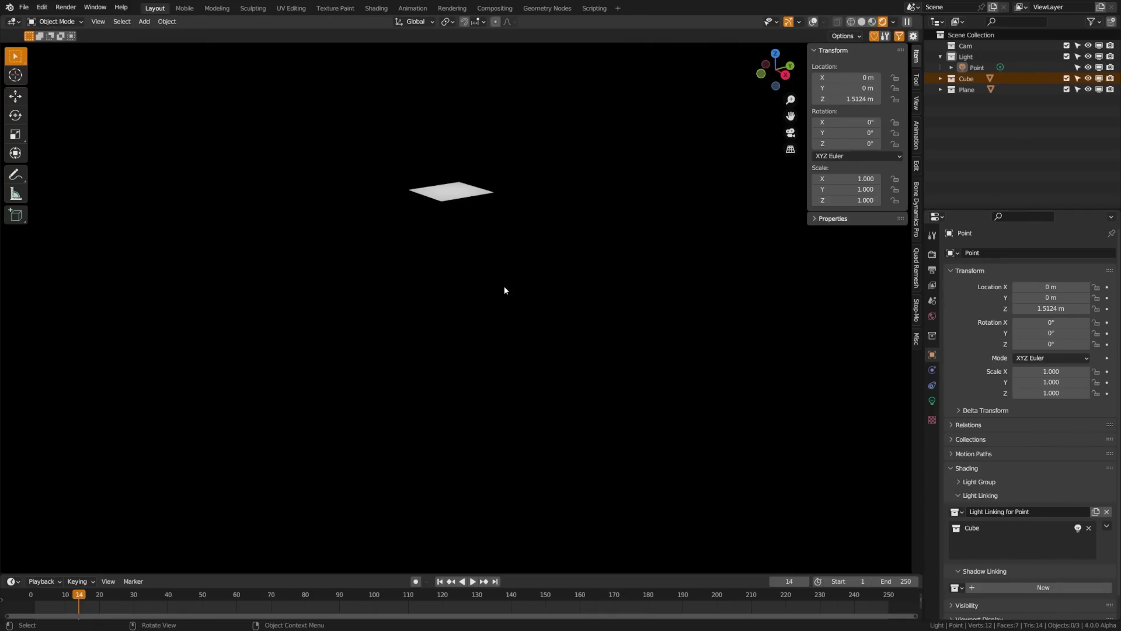
left_click(1079, 531)
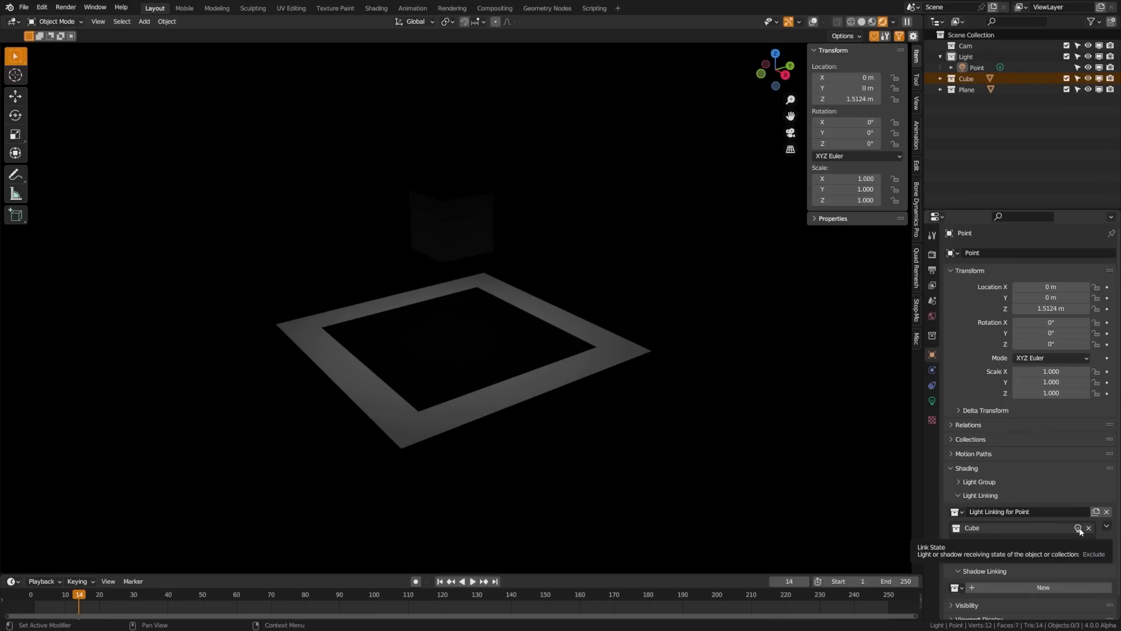
left_click(1089, 528)
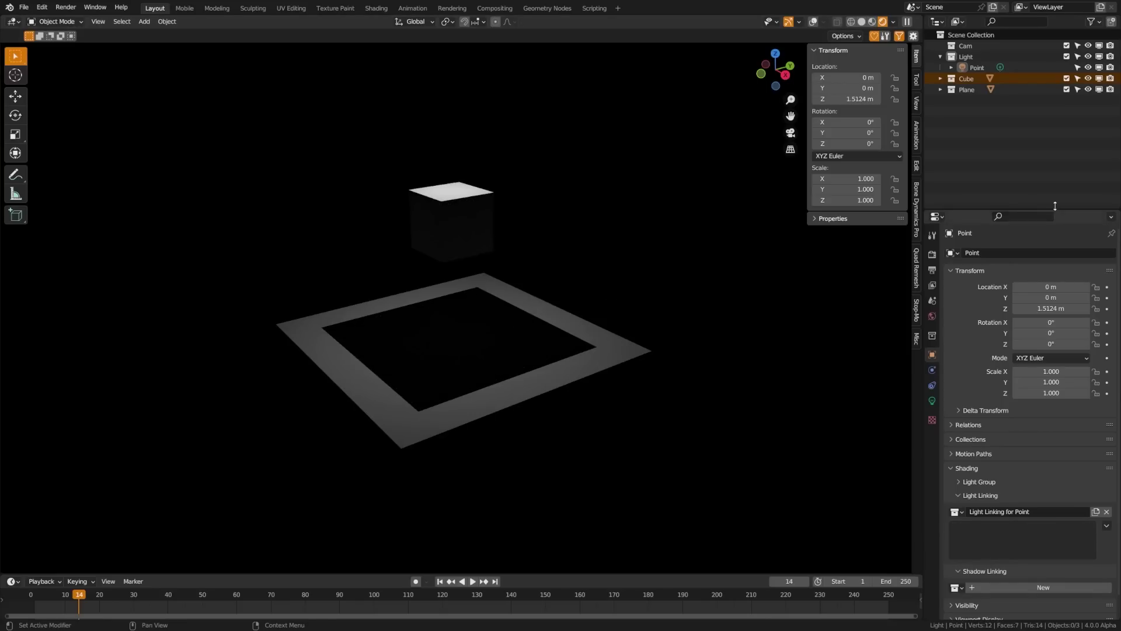
Create a Point shadow linking collection containing the Cube, set so it casts no shadow
left_click(962, 495)
left_click(1008, 526)
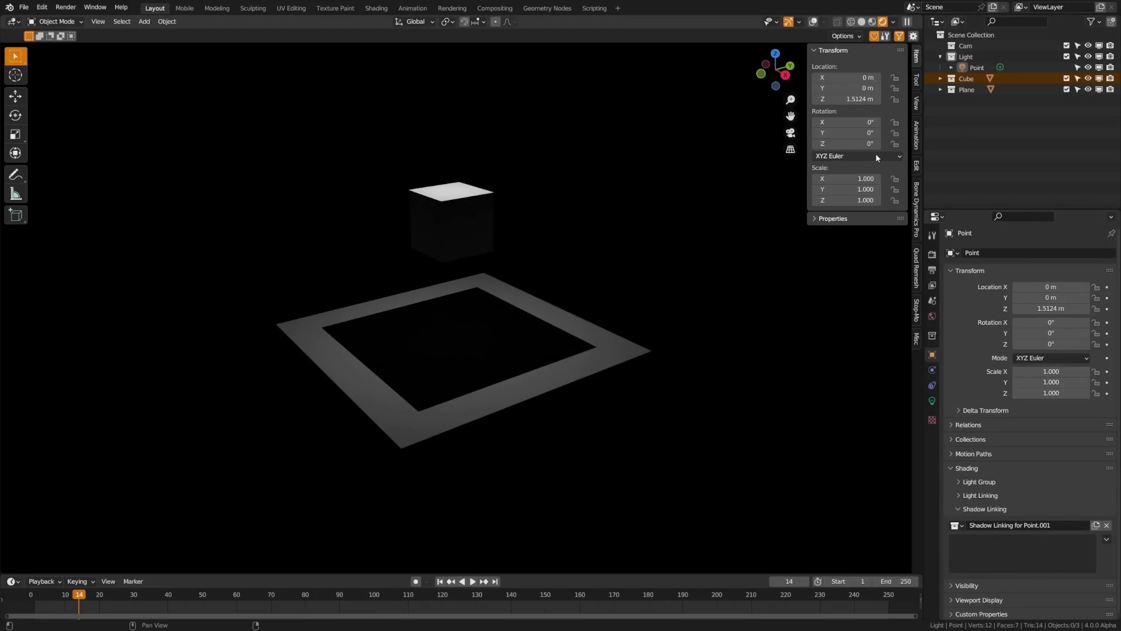
left_click_drag(951, 82, 1016, 552)
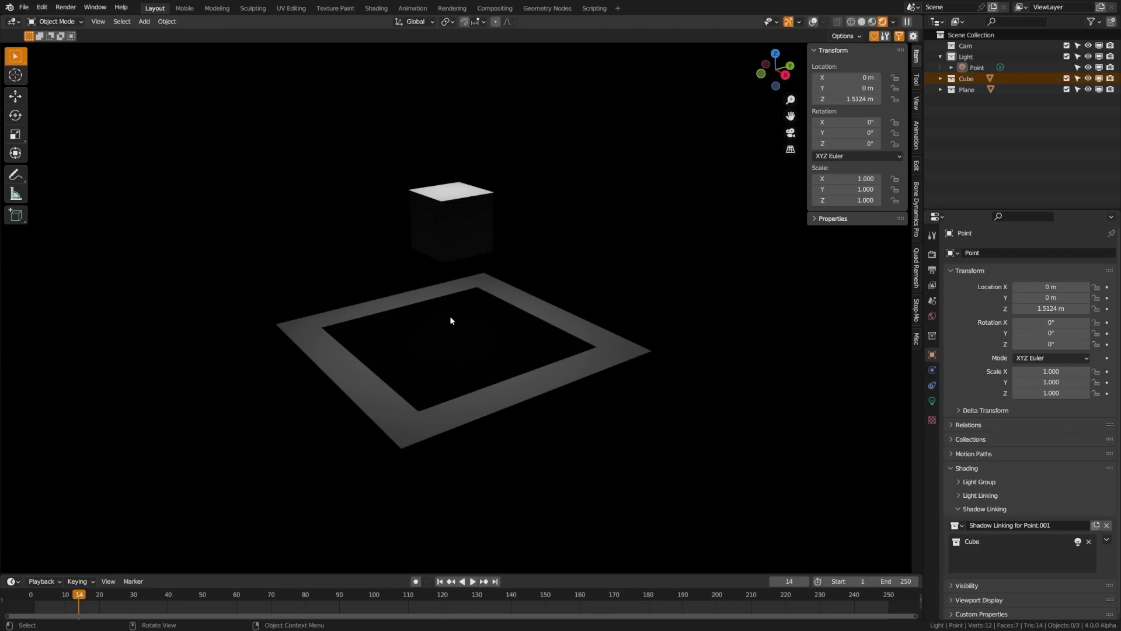
left_click(1077, 542)
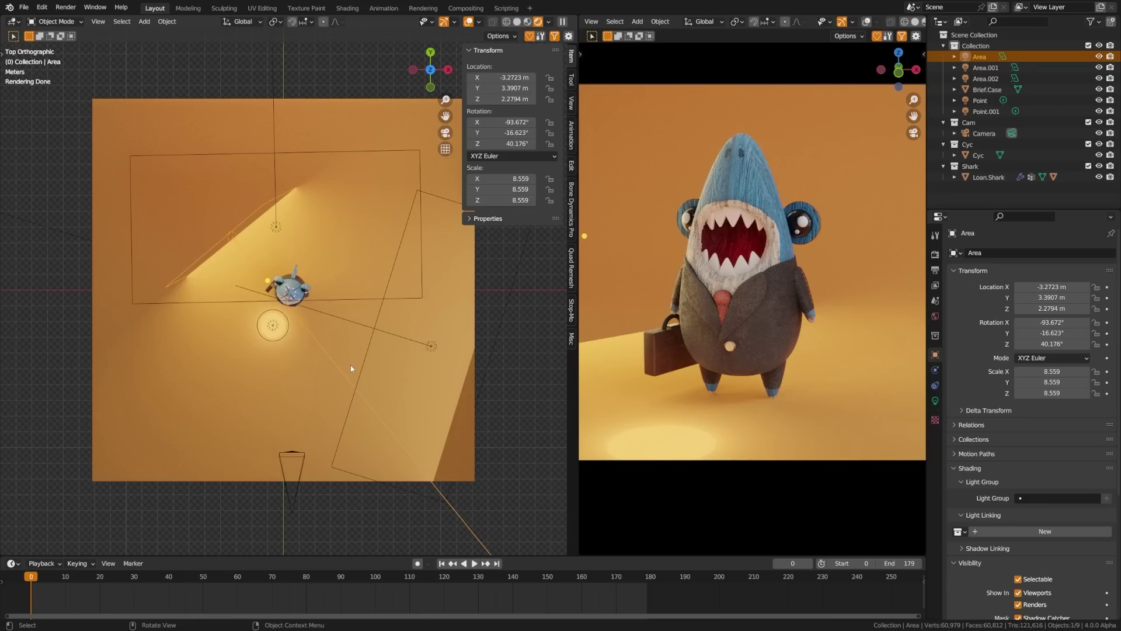
Orbit and zoom the left viewport around the shark to view it and the light from above
middle_click_drag(350, 366, 173, 208)
scroll(173, 207, "up", 6)
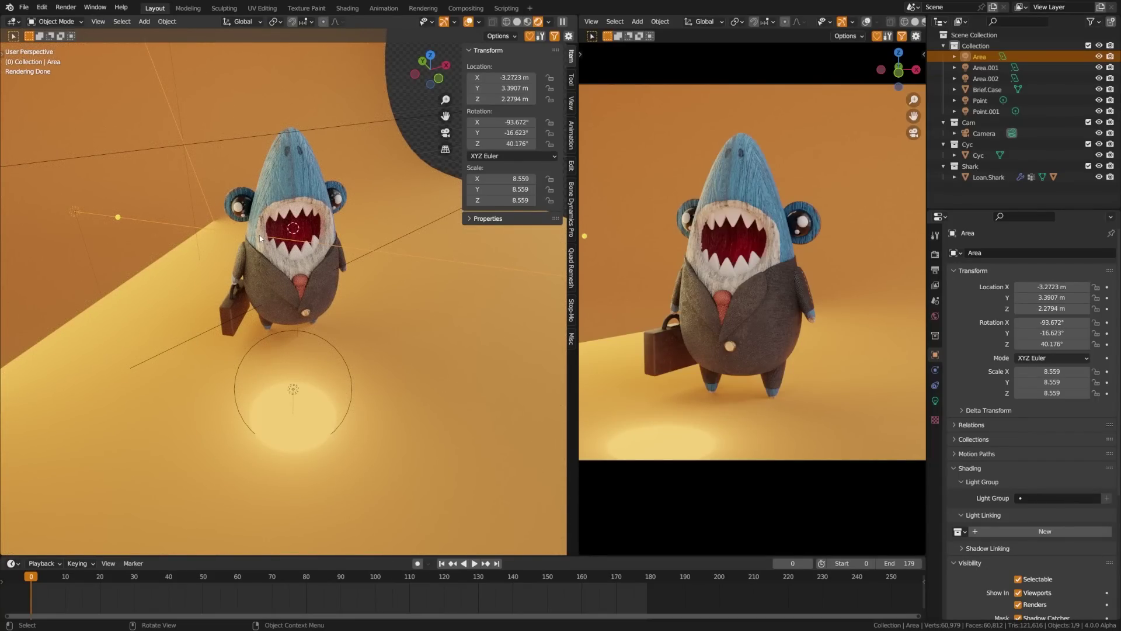
middle_click_drag(259, 238, 222, 193)
scroll(245, 222, "down", 4)
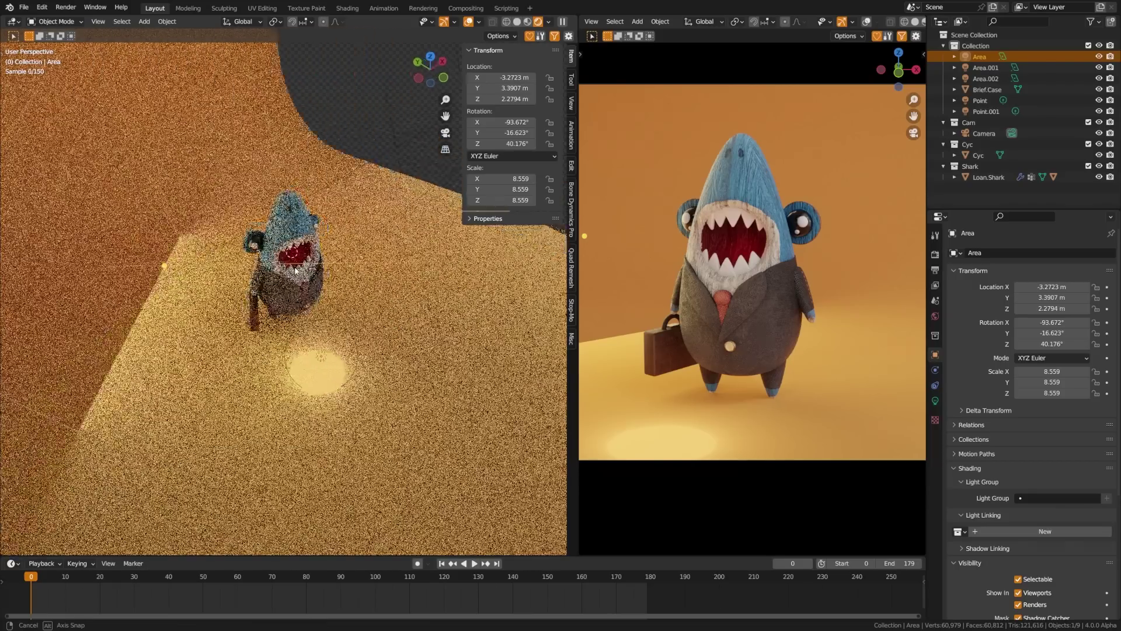
scroll(222, 193, "up", 1)
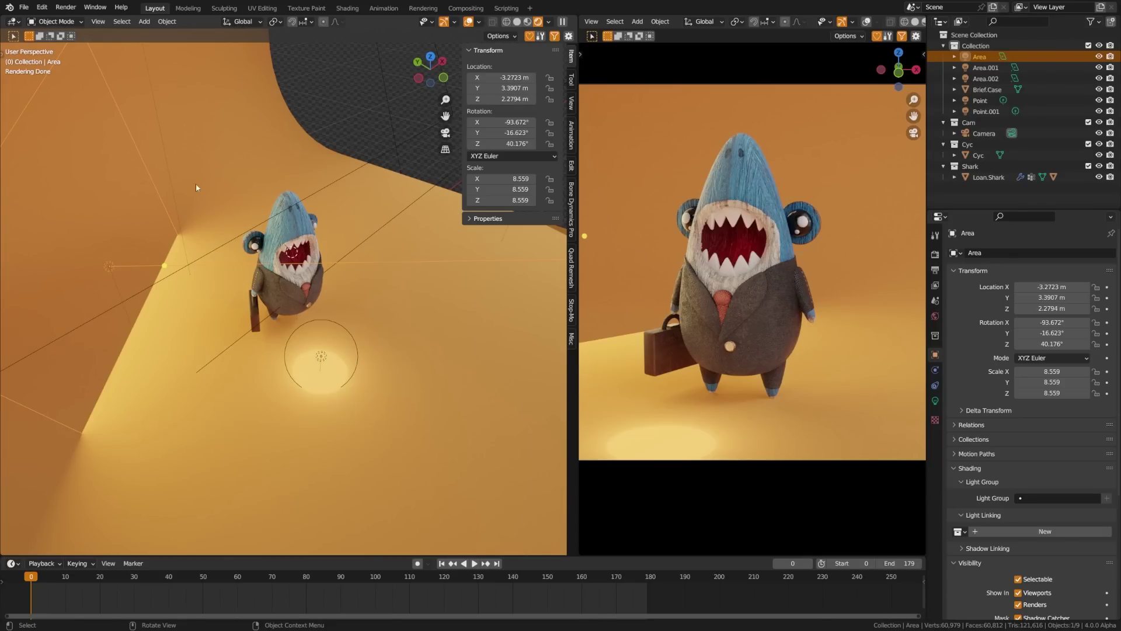
scroll(195, 183, "down", 8)
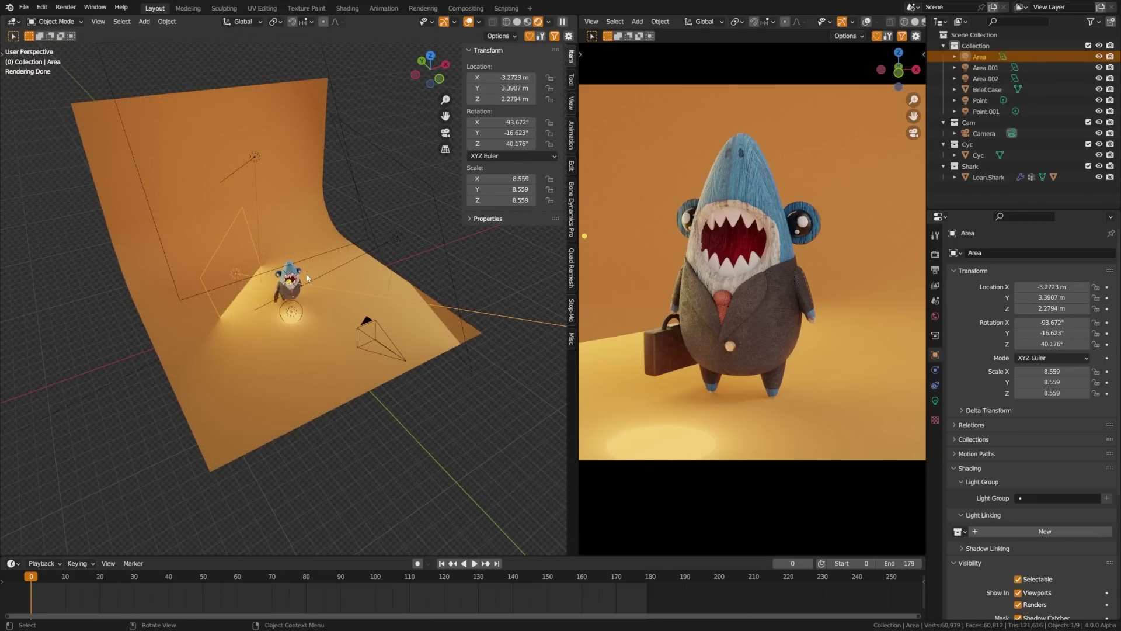
middle_click_drag(306, 274, 267, 377)
scroll(240, 347, "up", 5)
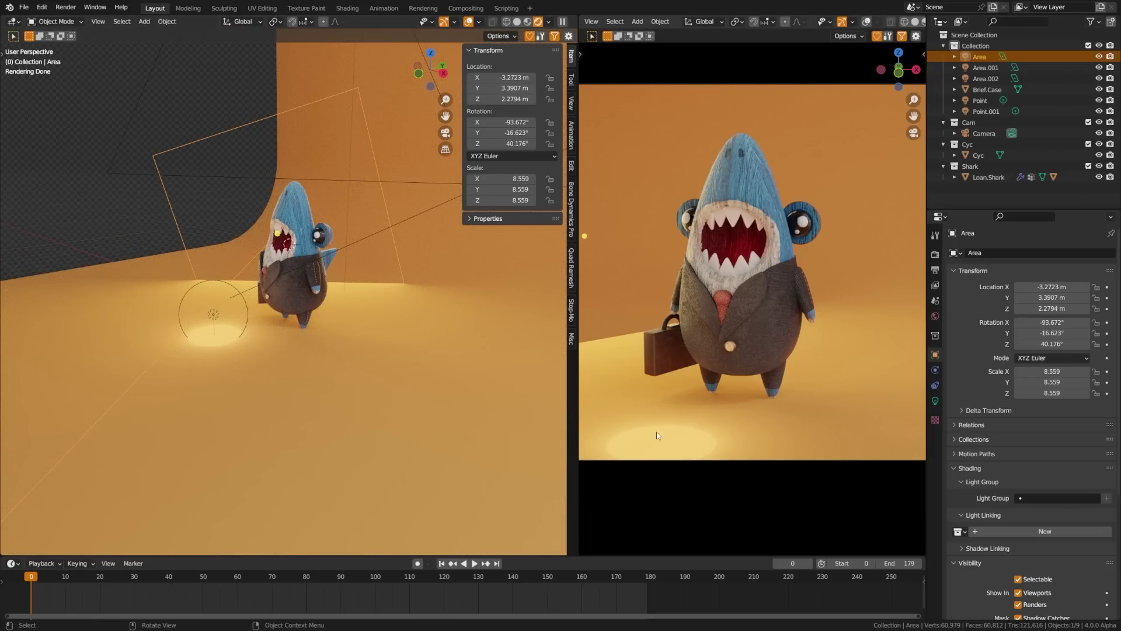
middle_click_drag(282, 274, 187, 310)
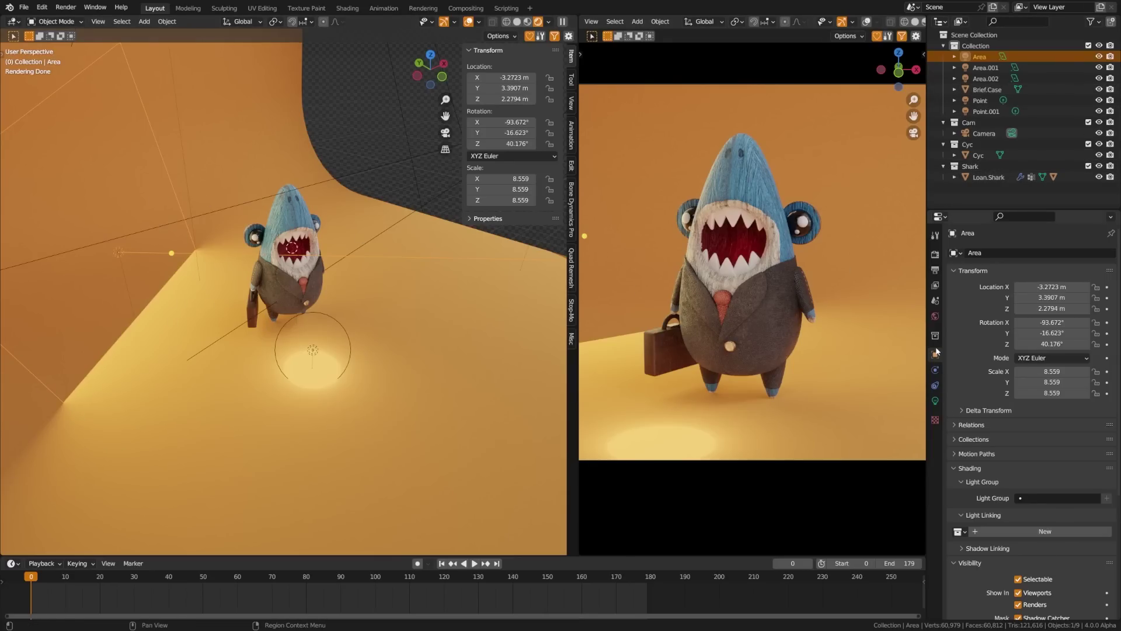
Give both the Area and Point lights new light linking collections containing the Shark collection
left_click(1011, 528)
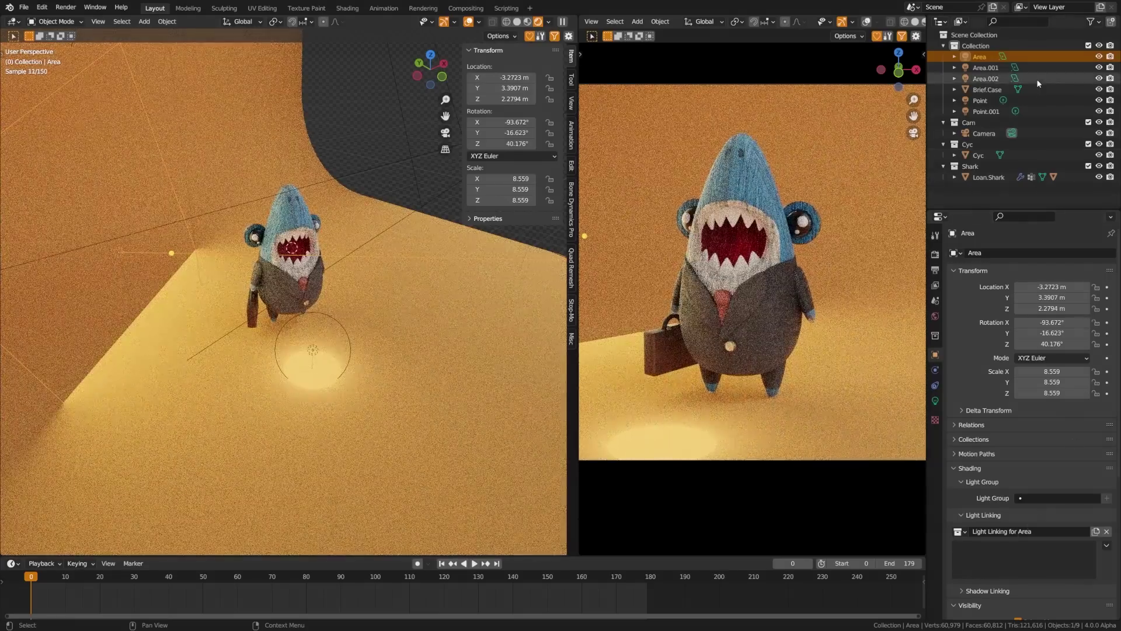
left_click_drag(971, 172, 1017, 555)
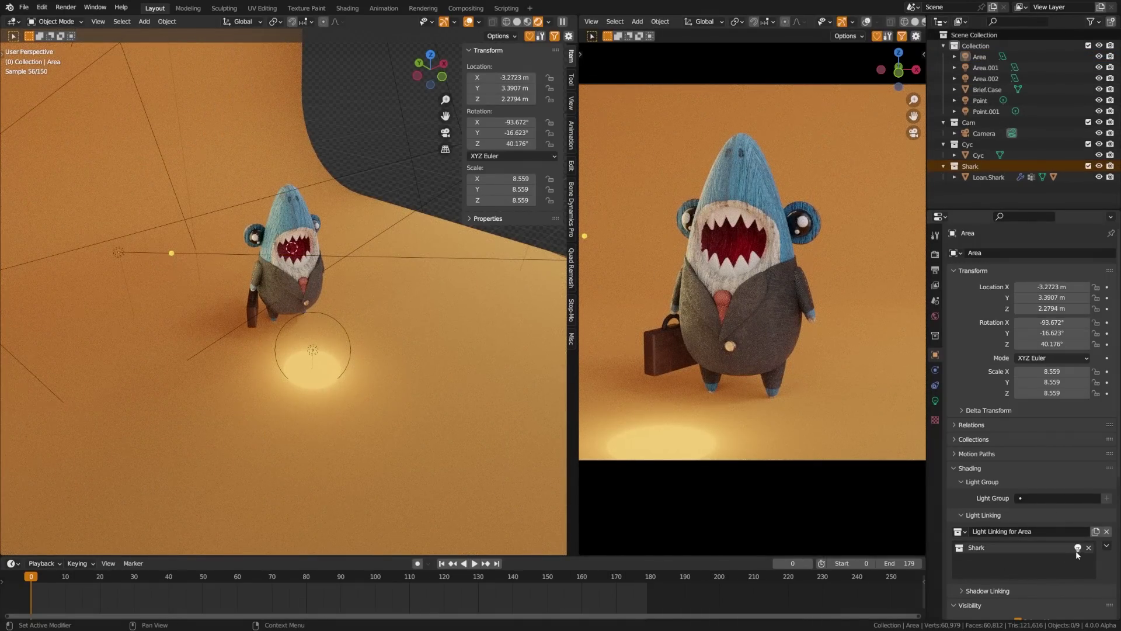
left_click(339, 323)
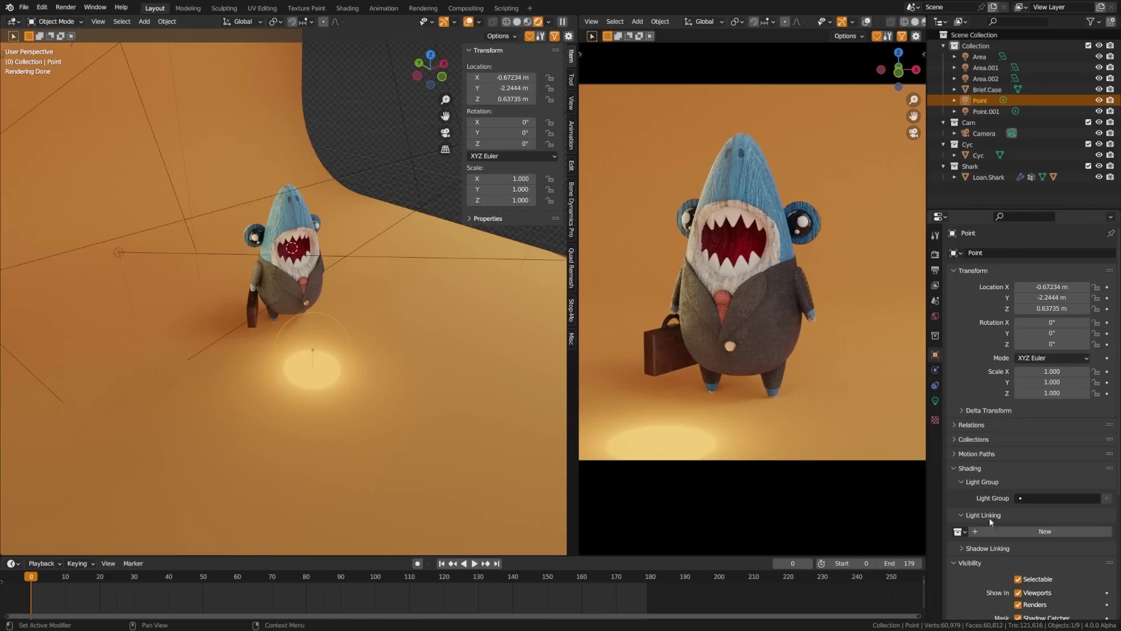
left_click(1022, 530)
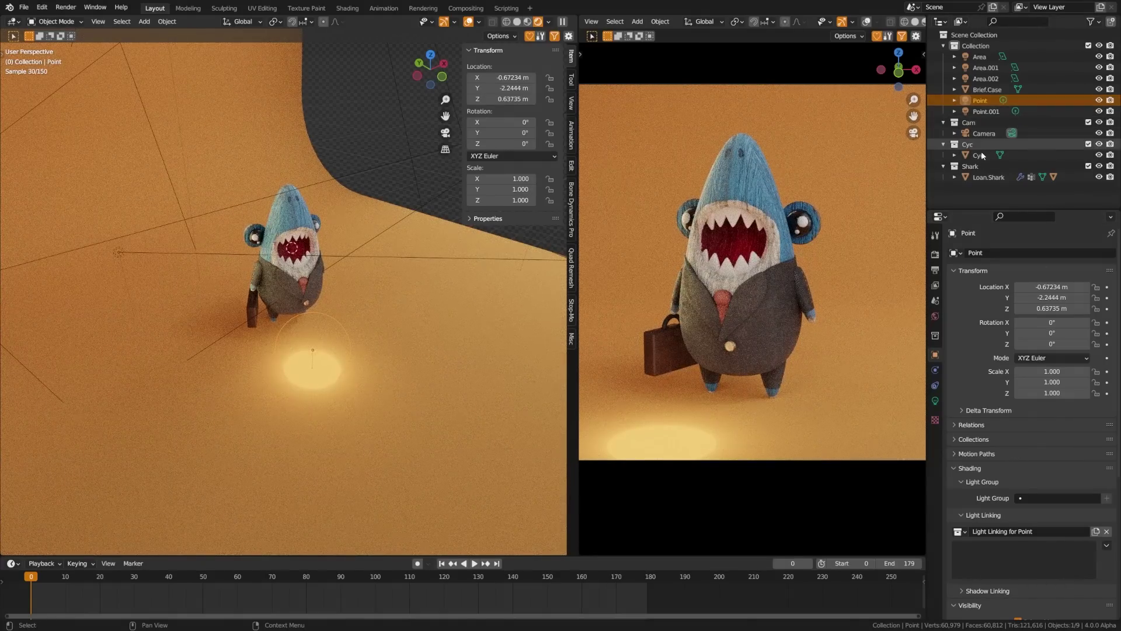
left_click_drag(970, 167, 1029, 551)
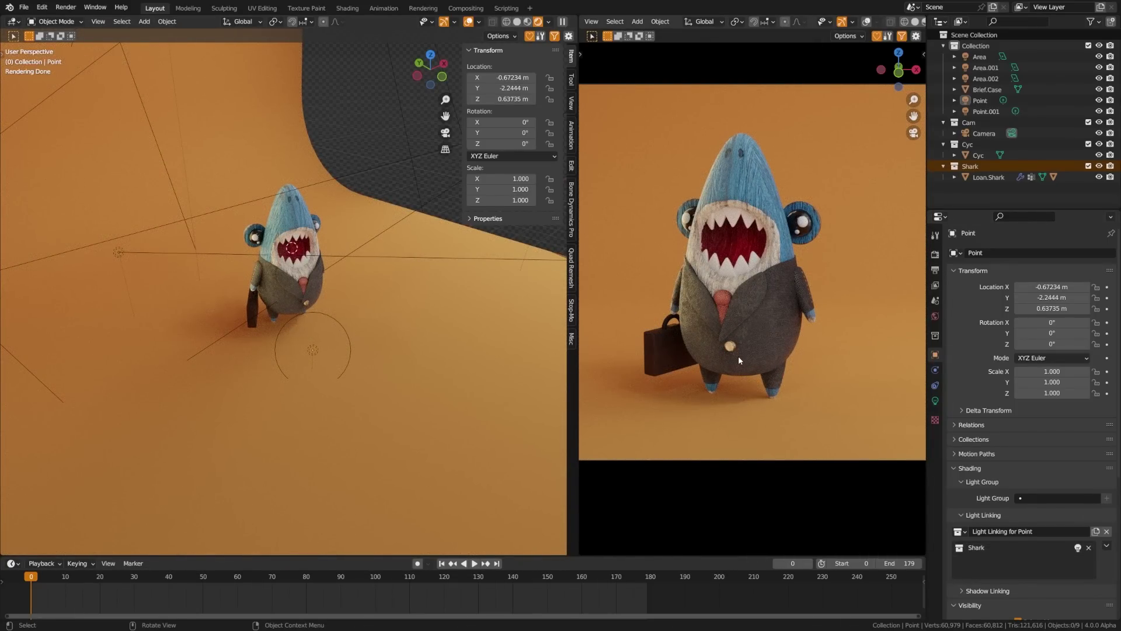
Select and frame the Cyc backdrop, then show the World's empty_warehouse_01_2k.hdr background at strength 0.250
left_click(348, 227)
key("KP_Decimal")
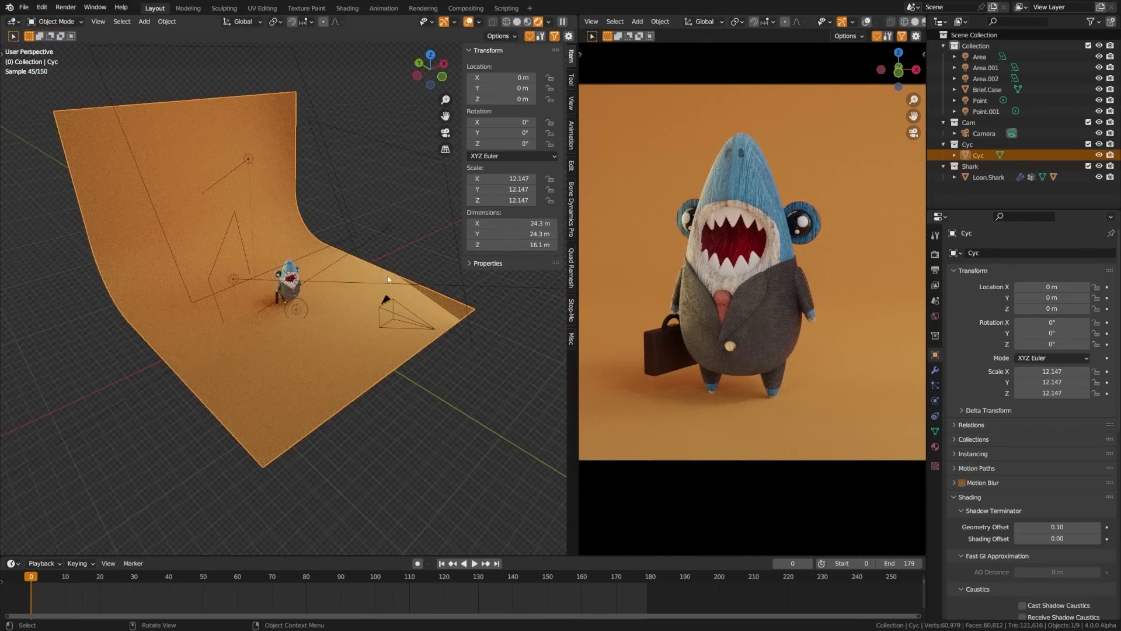
middle_click_drag(348, 227, 424, 376)
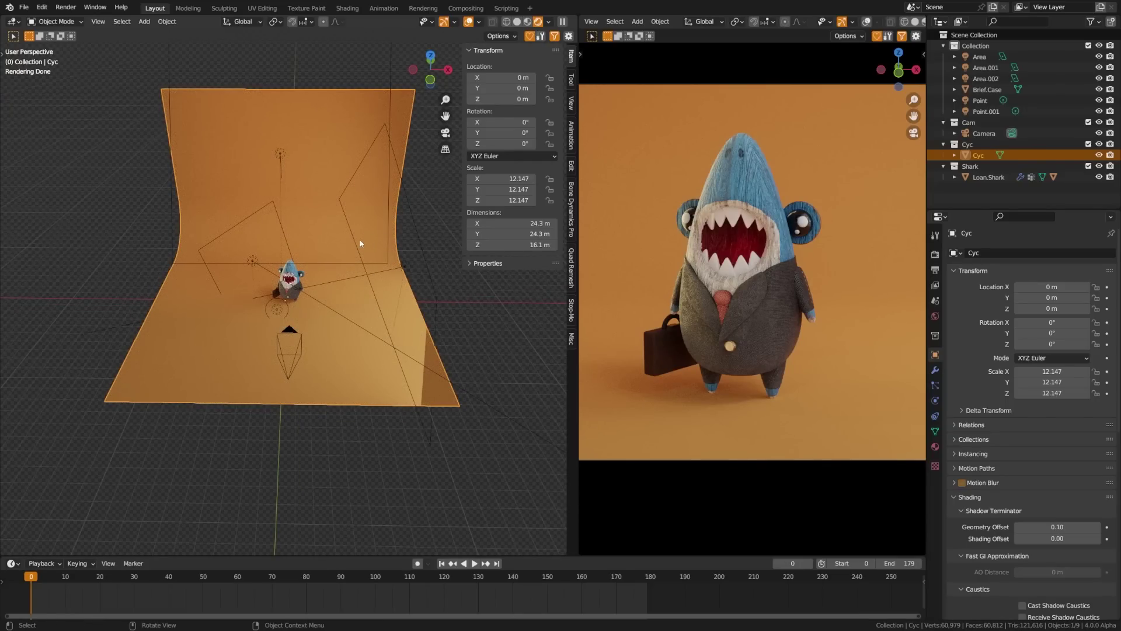
left_click(935, 315)
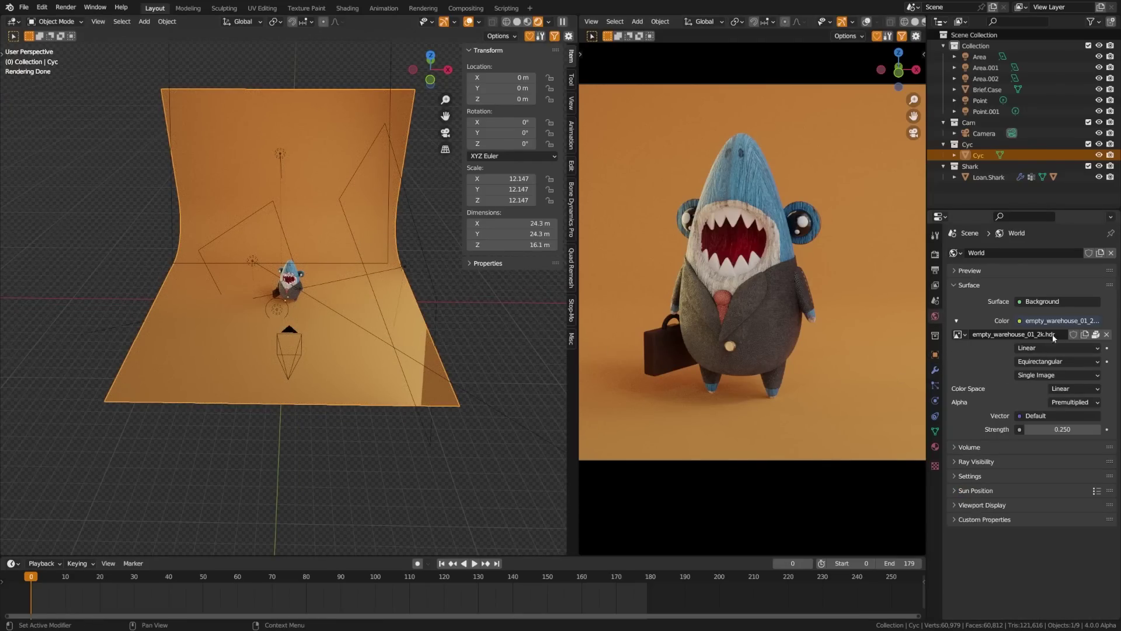
scroll(268, 223, "up", 4)
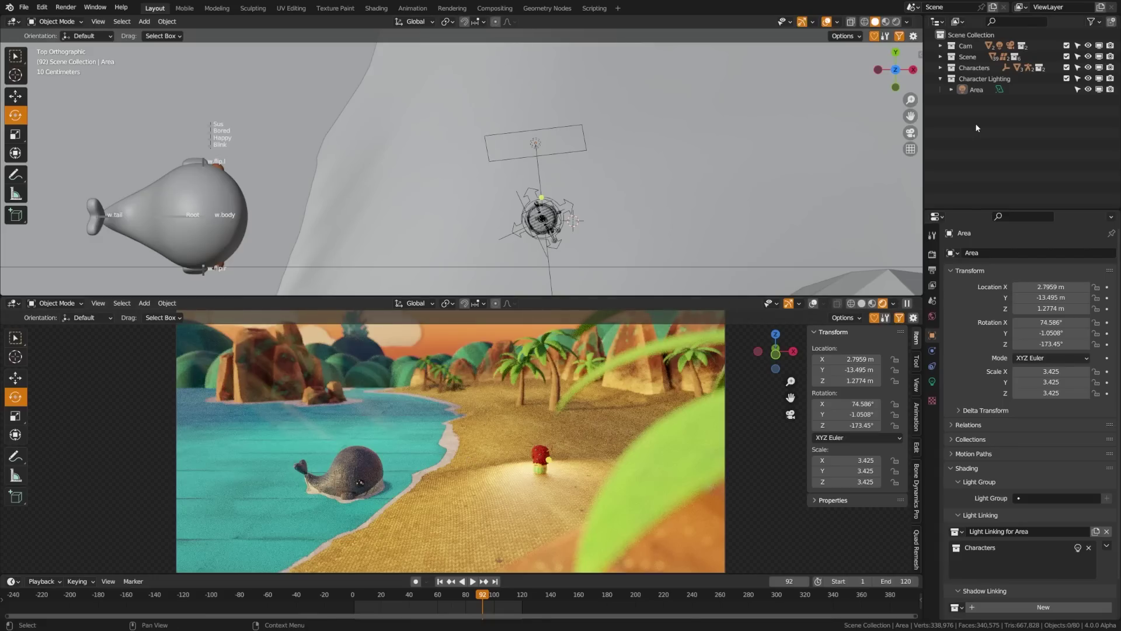
Toggle the Character Lighting collection off and back on to compare the knitted character
left_click(1066, 78)
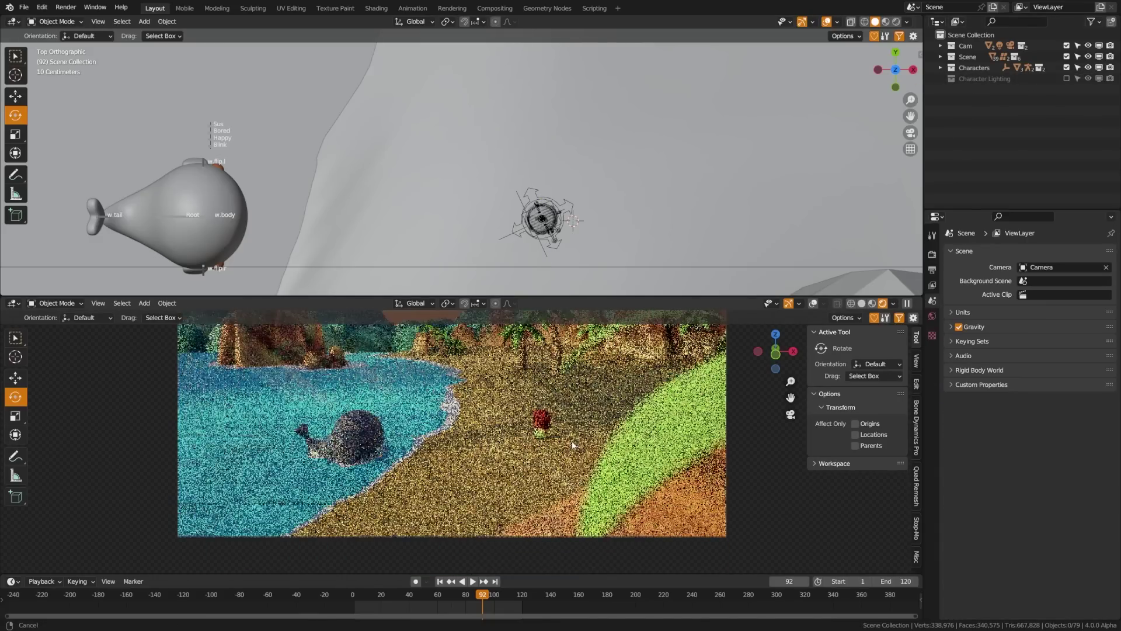
scroll(590, 449, "up", 10)
middle_click_drag(589, 440, 397, 461, "shift")
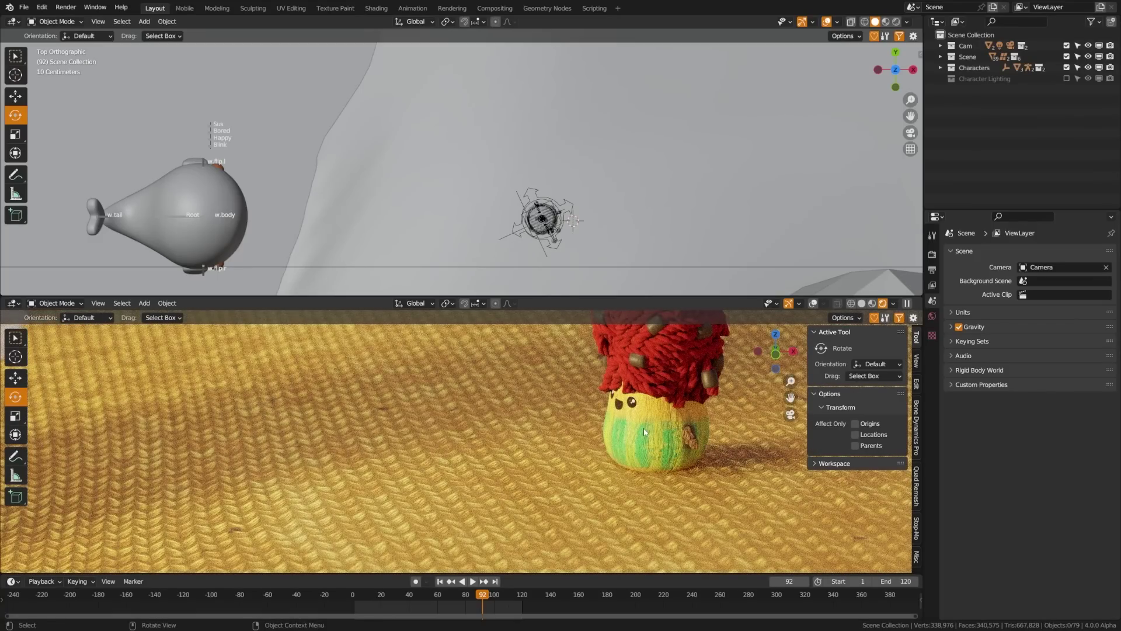
scroll(689, 424, "down", 8)
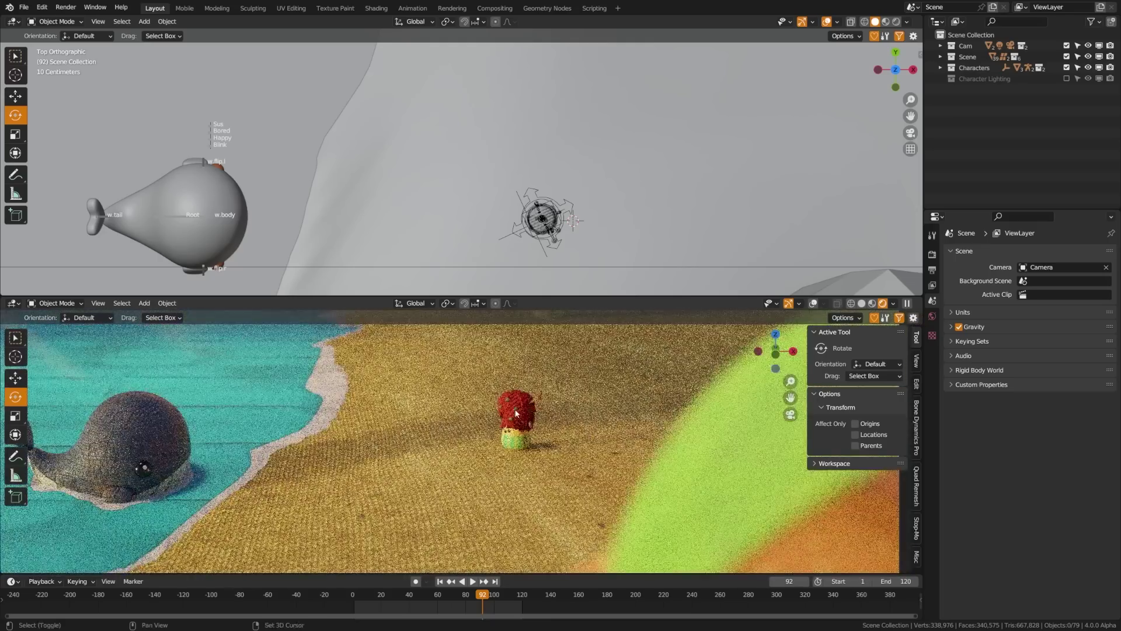
scroll(537, 461, "down", 2)
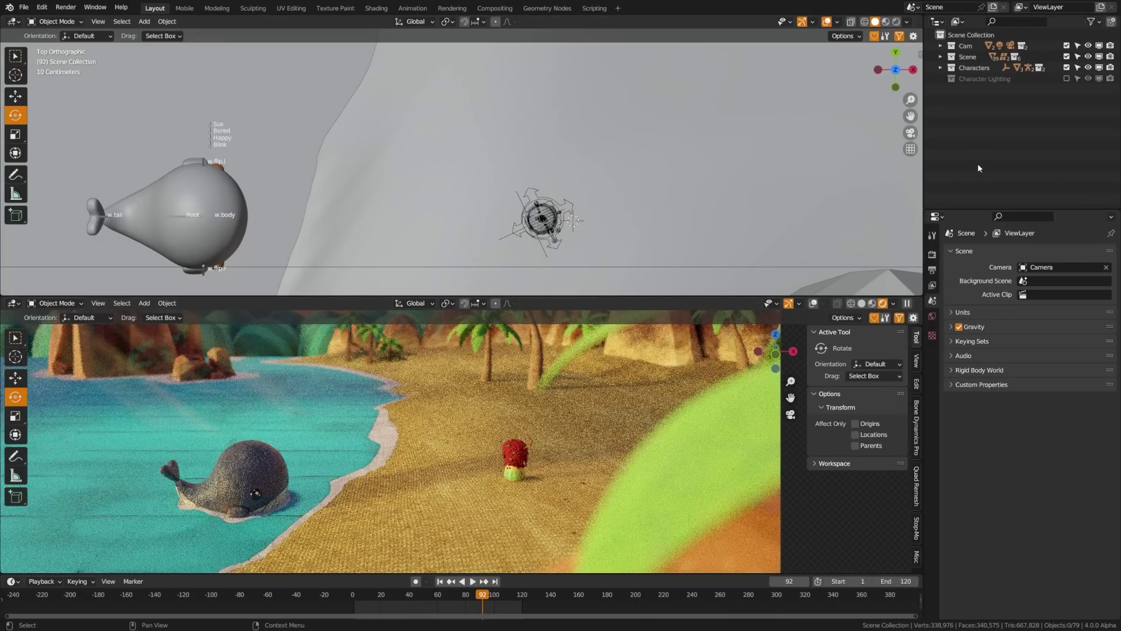
left_click(1066, 78)
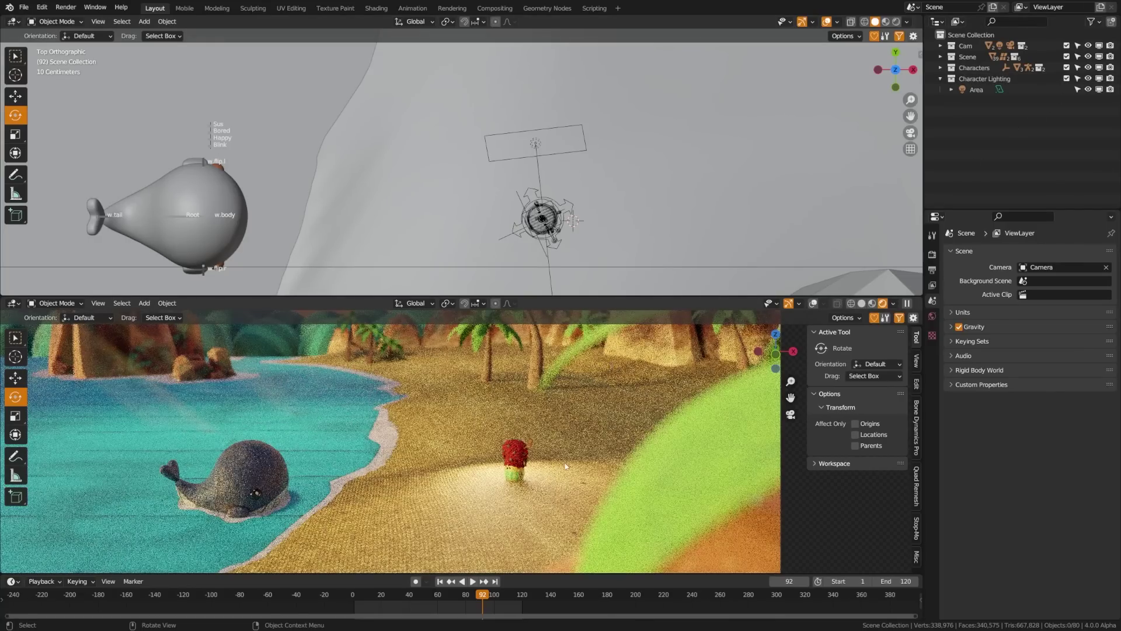
middle_click_drag(529, 469, 630, 465)
In camera view, raise the Area light vertically to Z 1.5778 m
key("KP_0")
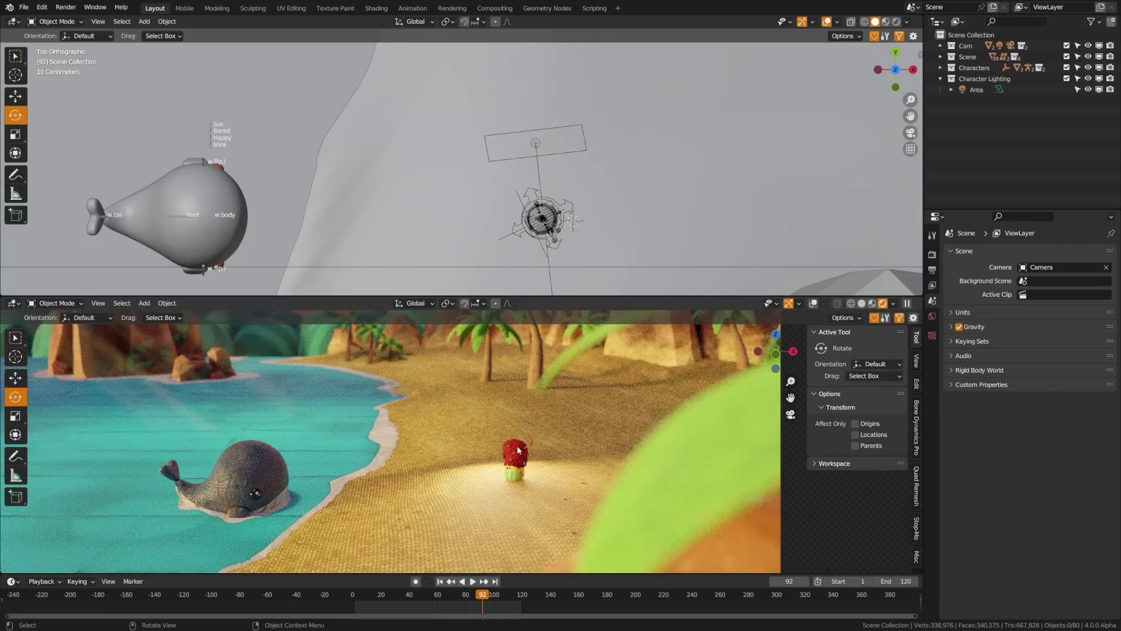
left_click(533, 163)
middle_click_drag(533, 162, 508, 176)
key("g")
key("z")
left_click(509, 481)
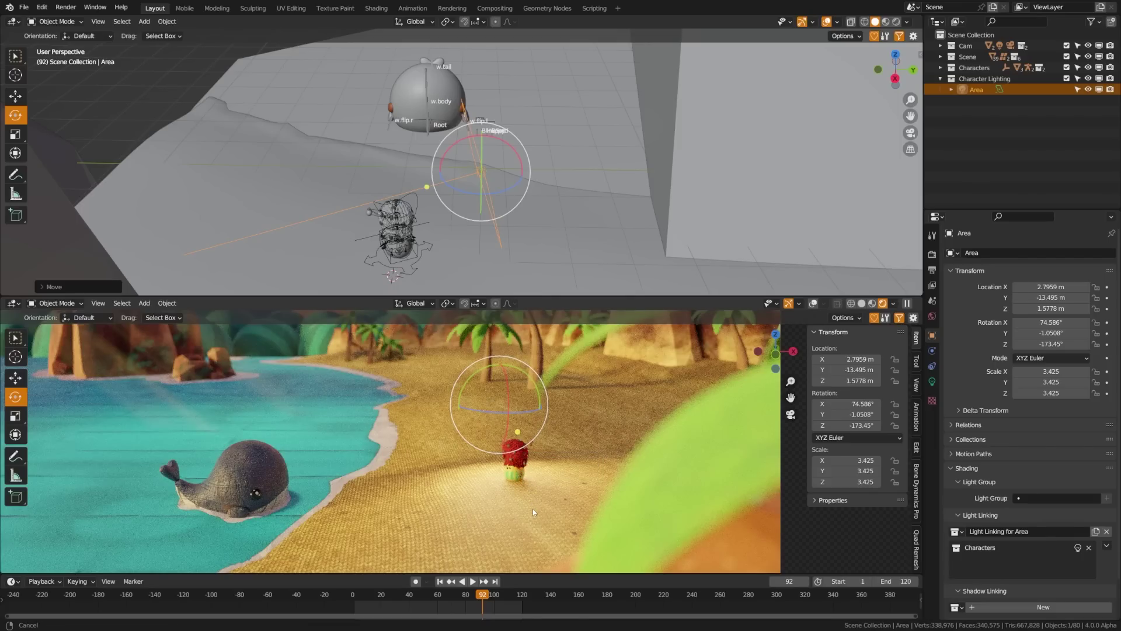
Switch Characters between included and excluded on the Area light and inspect the rendered character
middle_click_drag(532, 509, 685, 488, "shift")
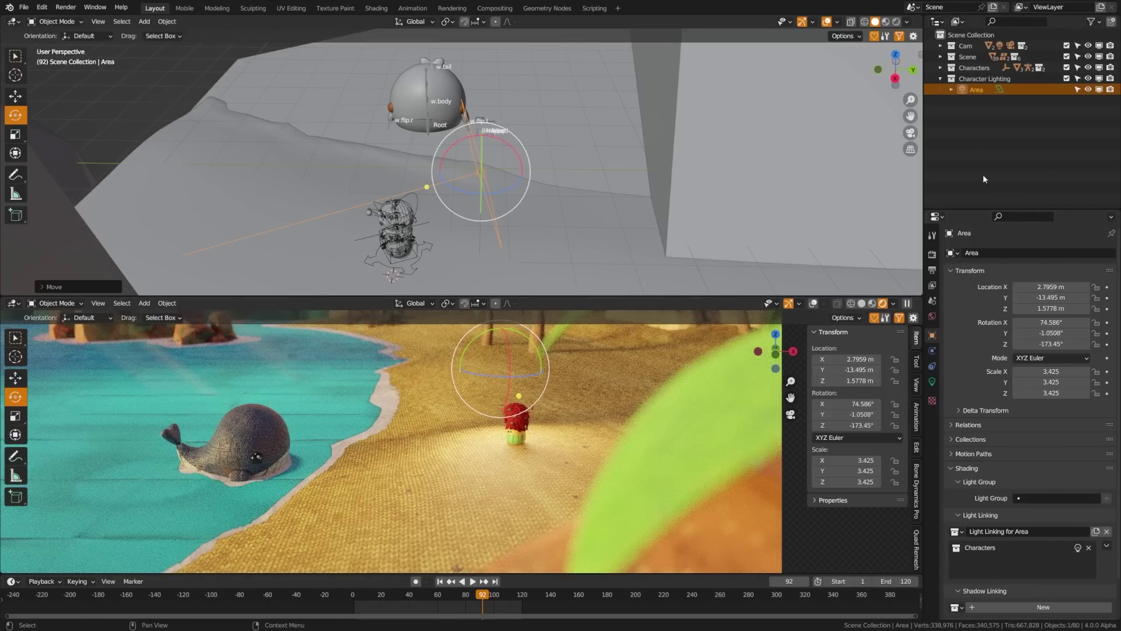
left_click(1077, 548)
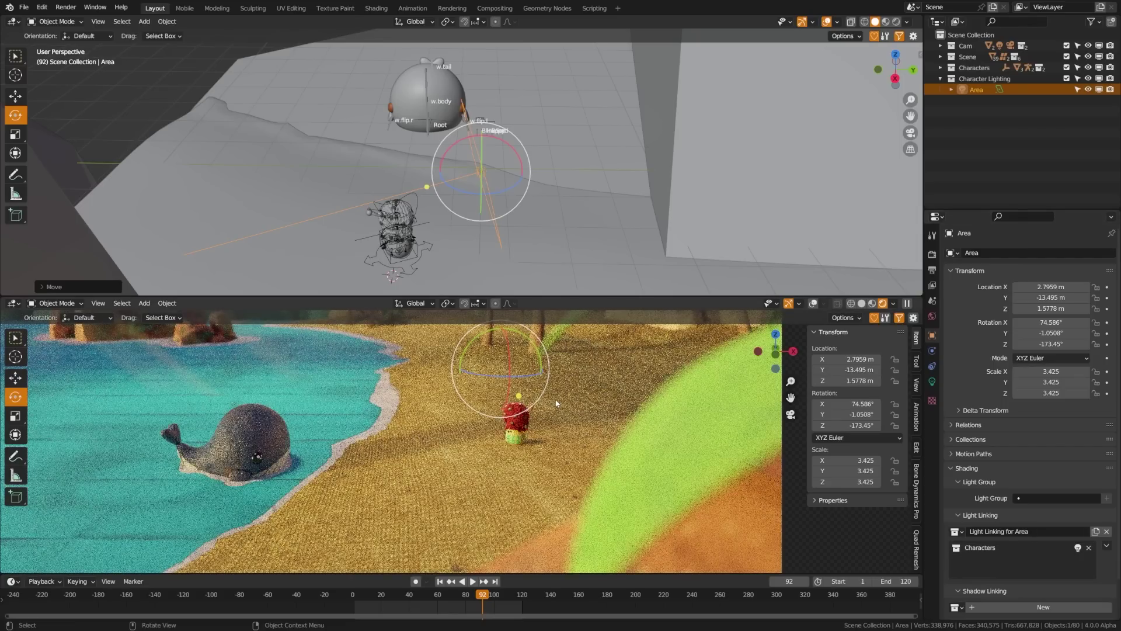
scroll(481, 436, "up", 10)
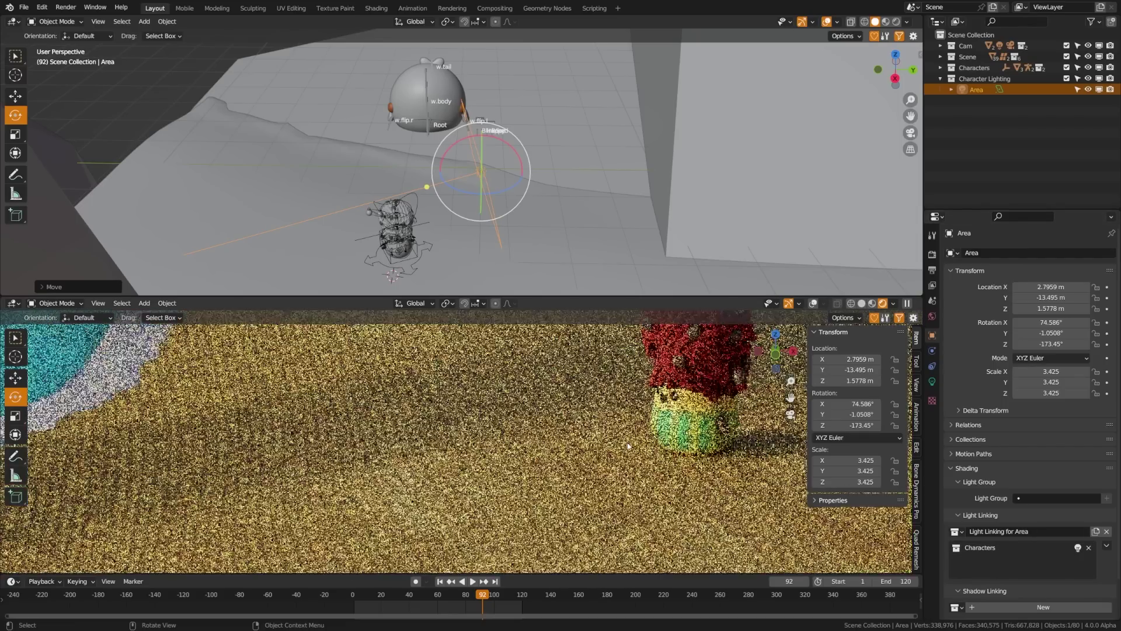
middle_click_drag(495, 529, 496, 419)
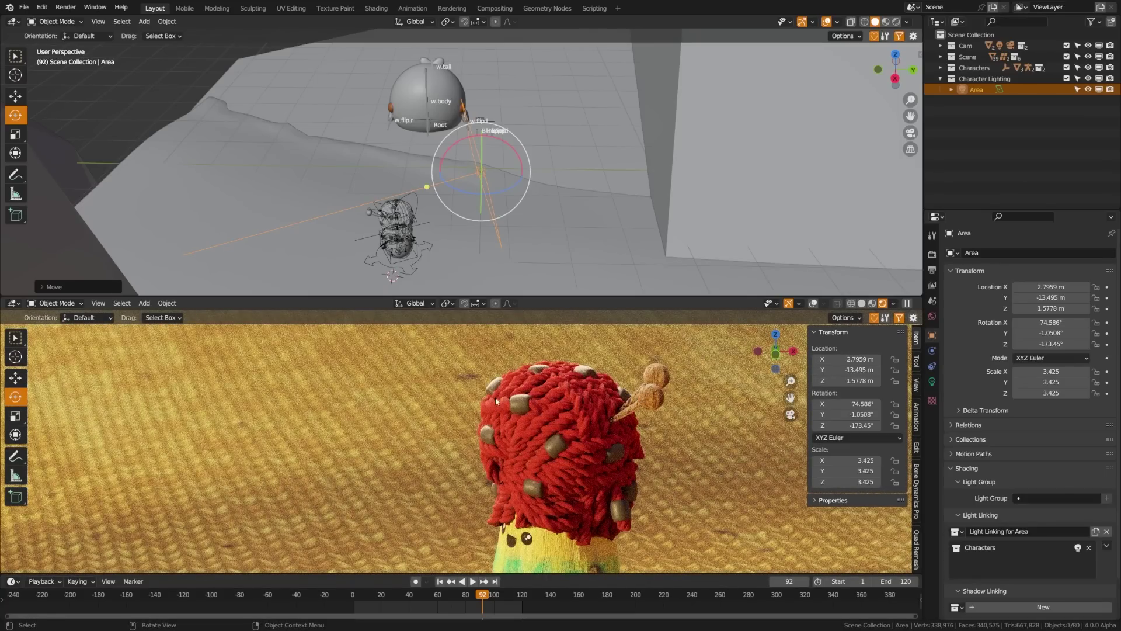
scroll(461, 444, "down", 10)
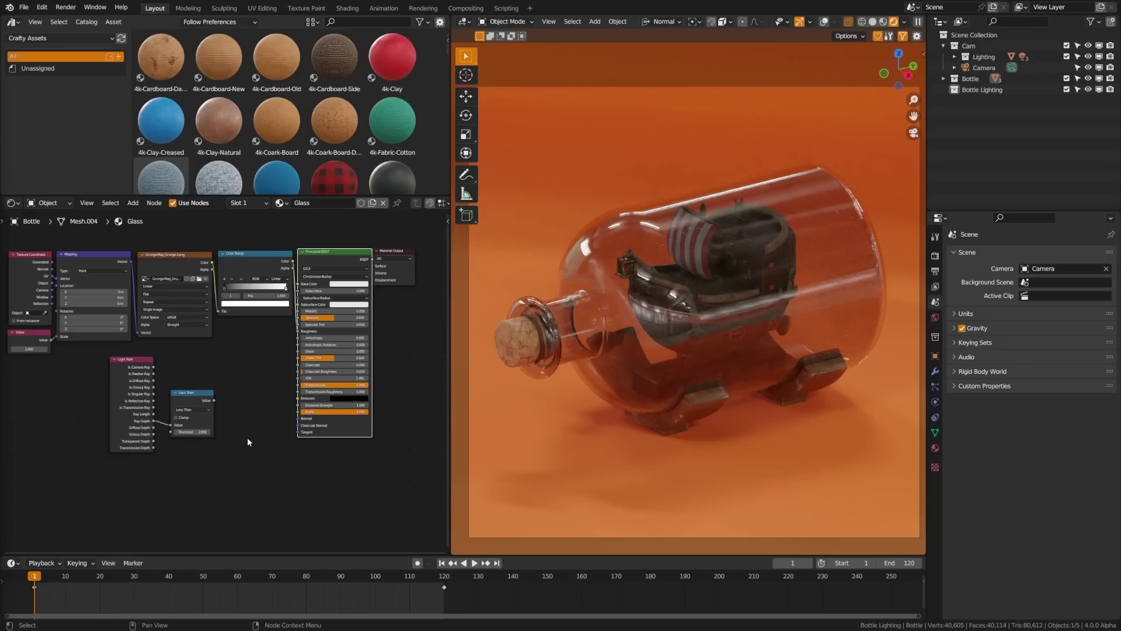
Shift the Light Path and Less Than nodes right, then wire Less Than's Value into the glass BSDF Alpha
scroll(289, 458, "up", 4)
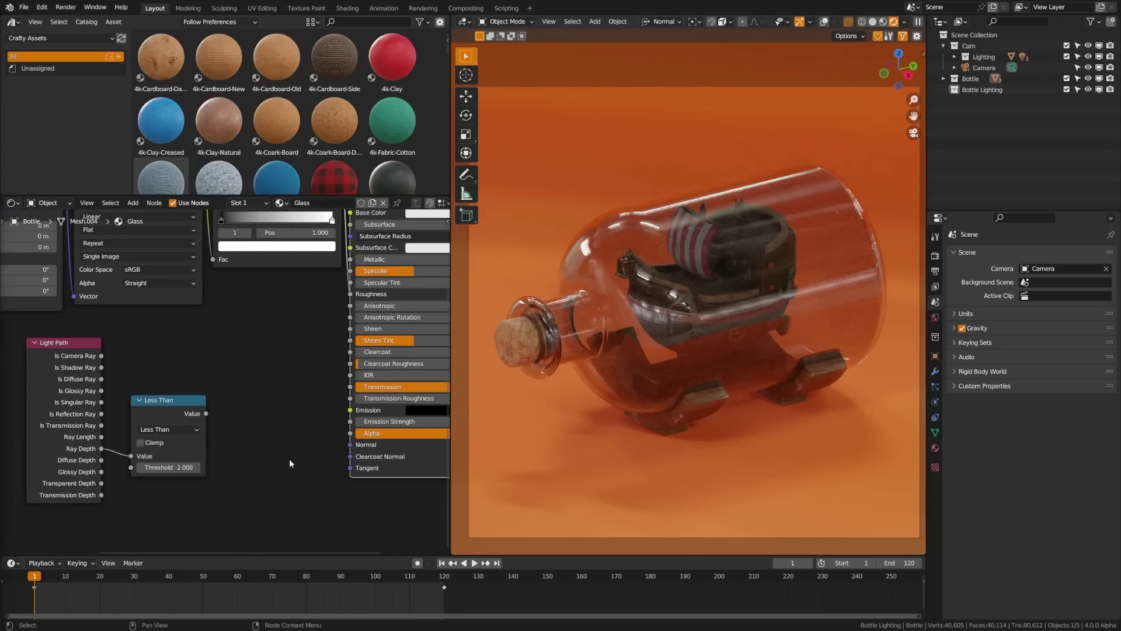
left_click_drag(147, 465, 233, 396)
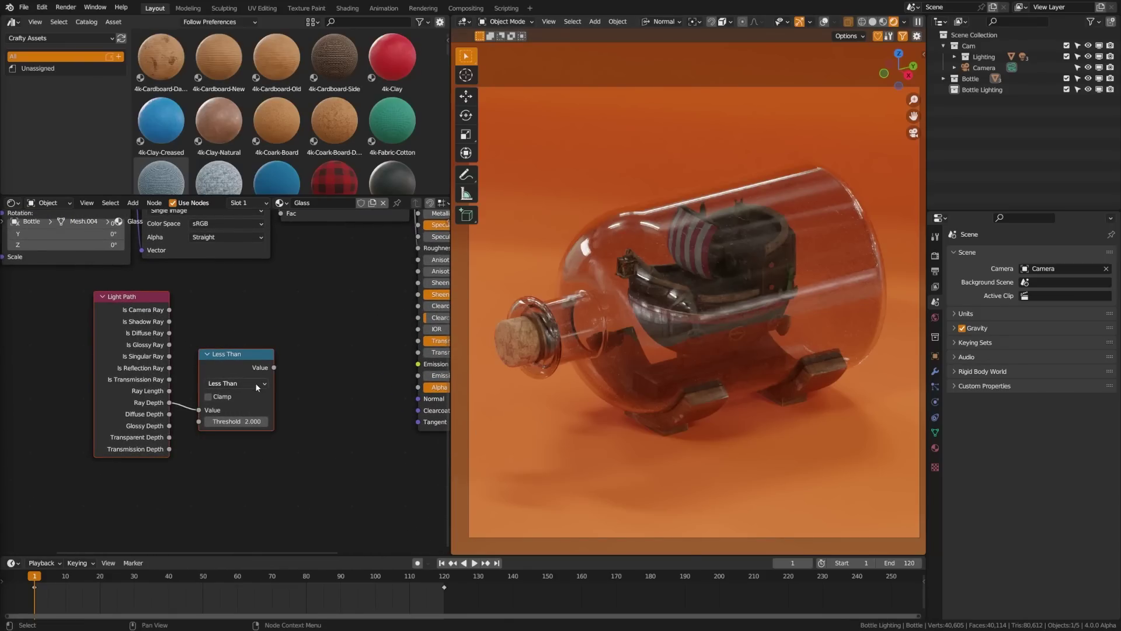
key("g")
middle_click_drag(391, 370, 352, 373, "shift")
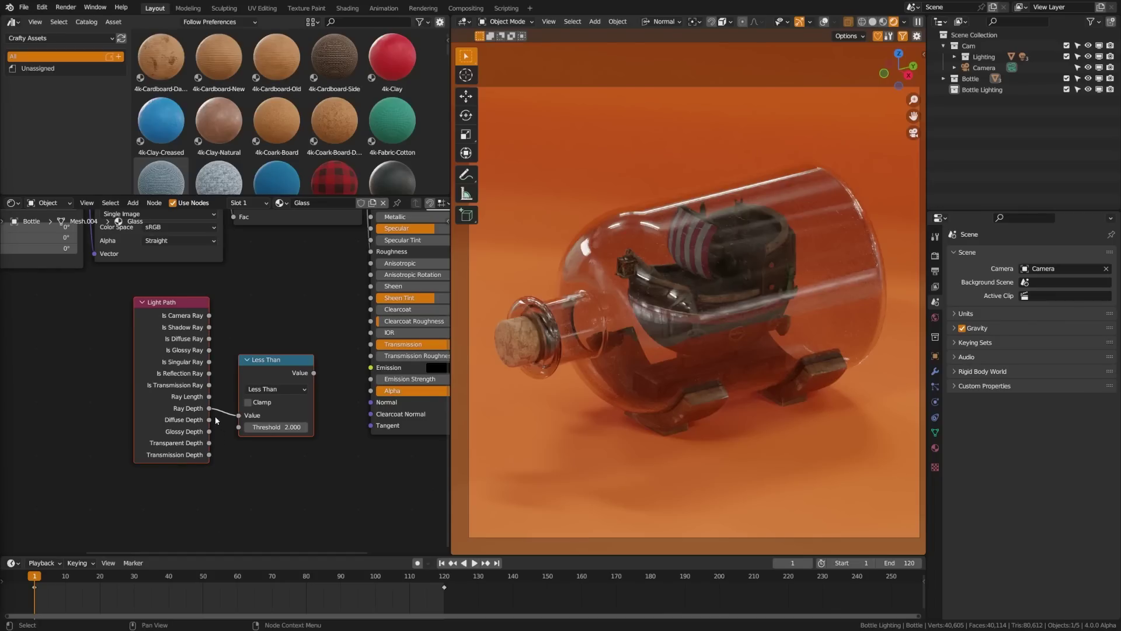
left_click(286, 376)
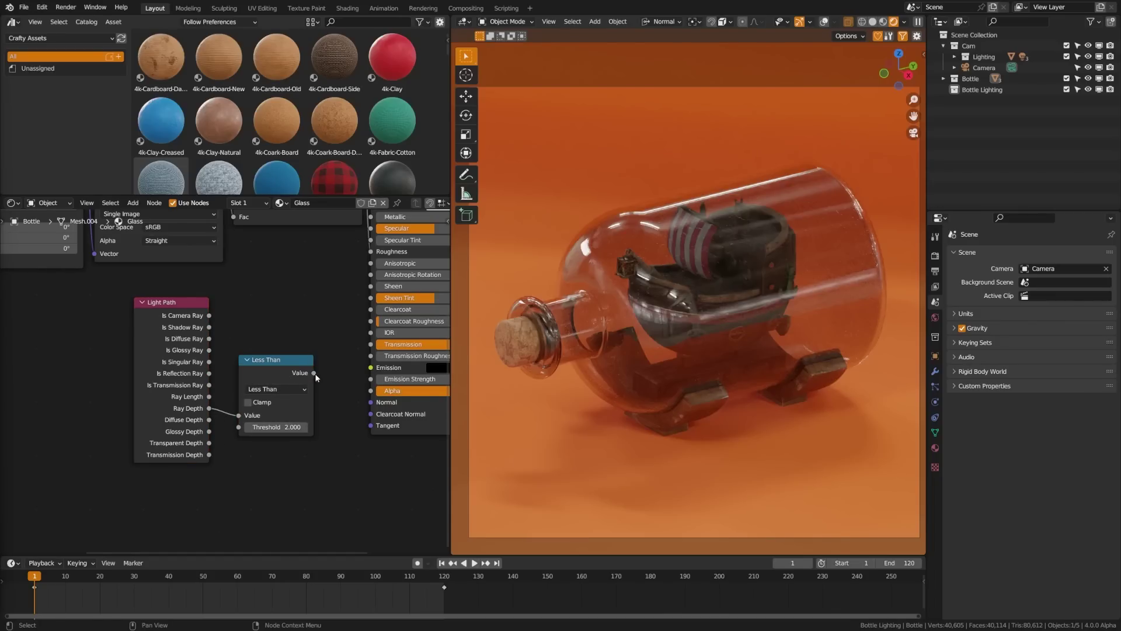
left_click_drag(313, 373, 370, 390)
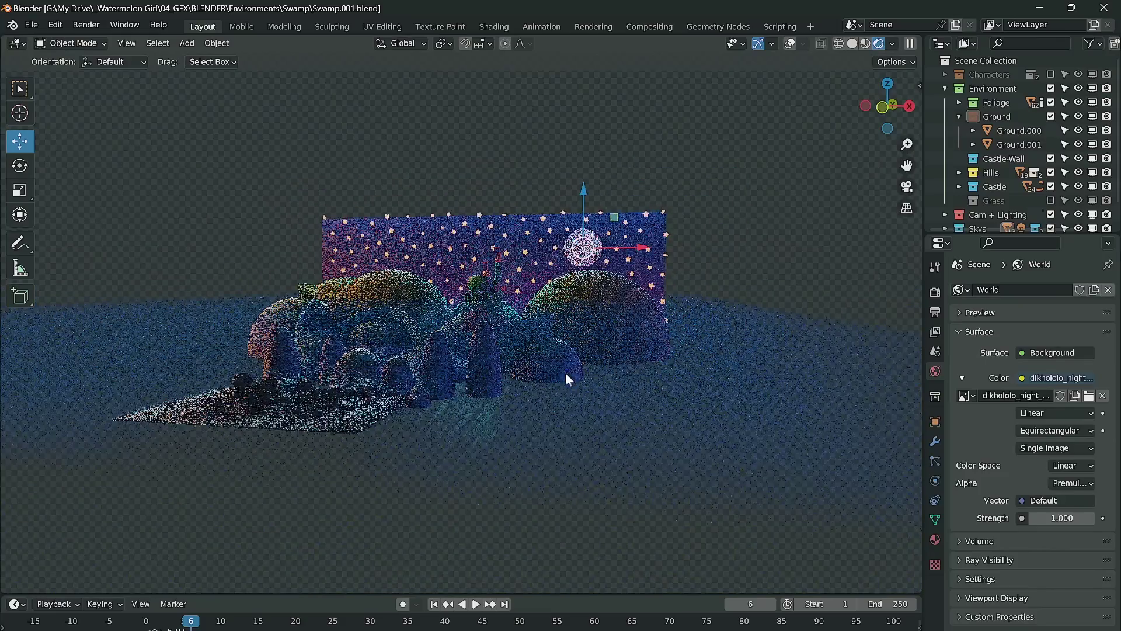
Switch the swamp viewport to camera view and enlarge the frame showing castle, moon and mushroom hills
middle_click_drag(565, 372, 477, 428)
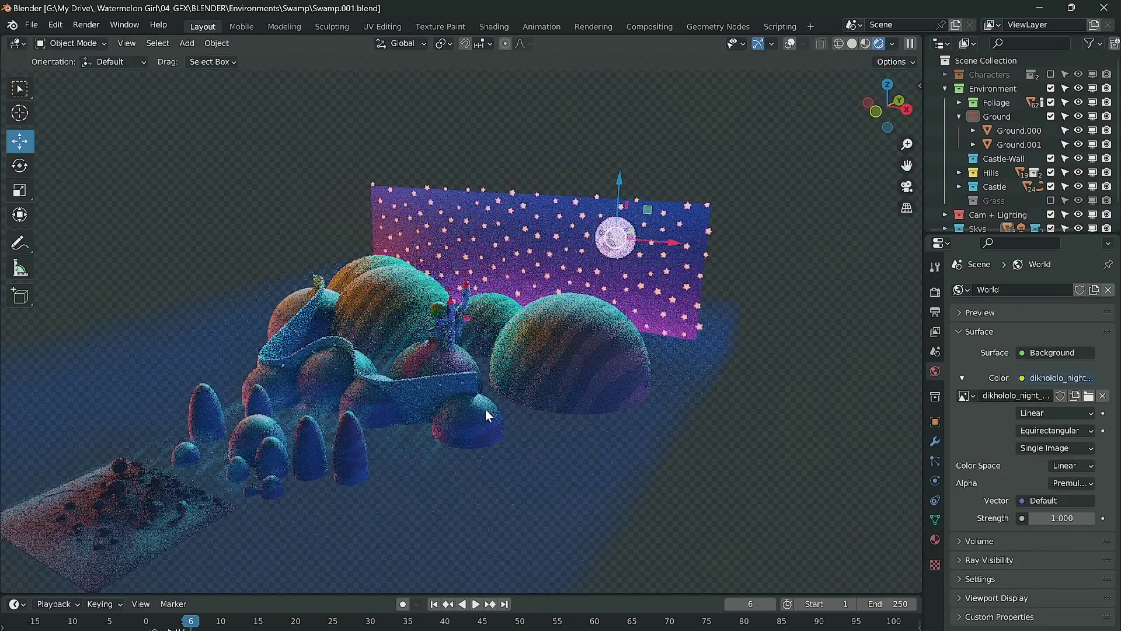
key("KP_0")
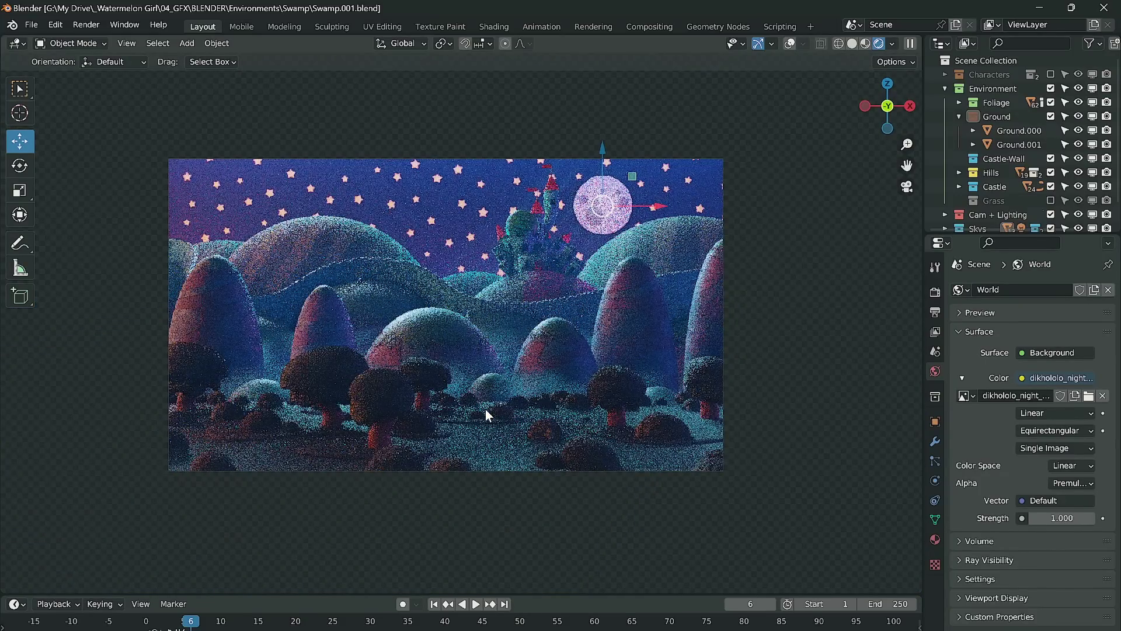
scroll(486, 408, "up", 2)
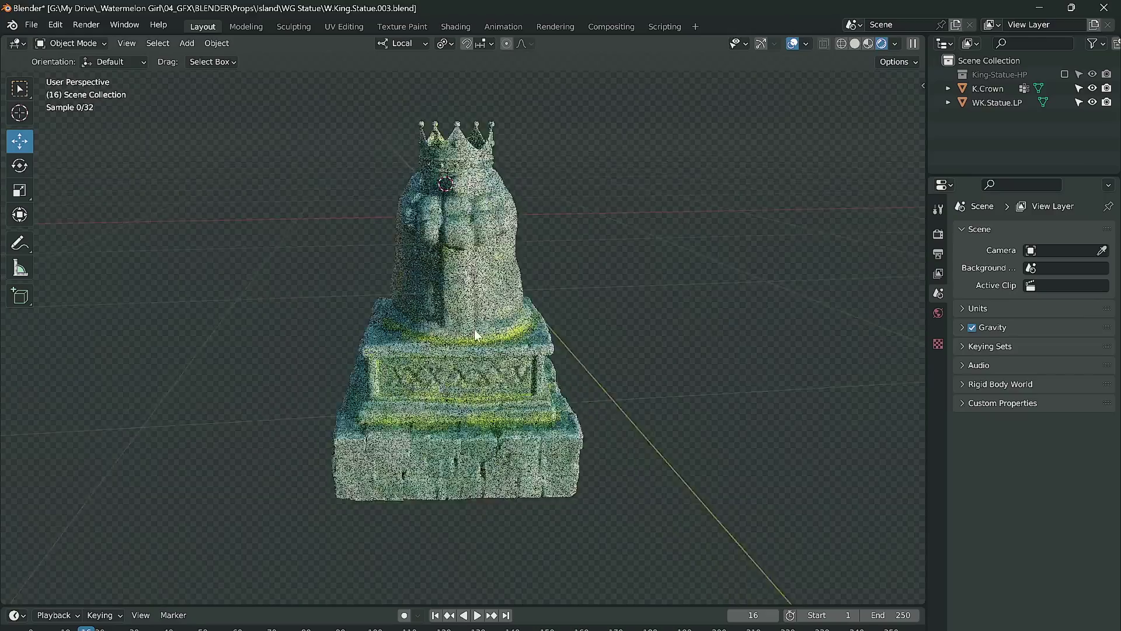
middle_click_drag(474, 329, 495, 341)
scroll(572, 339, "up", 5)
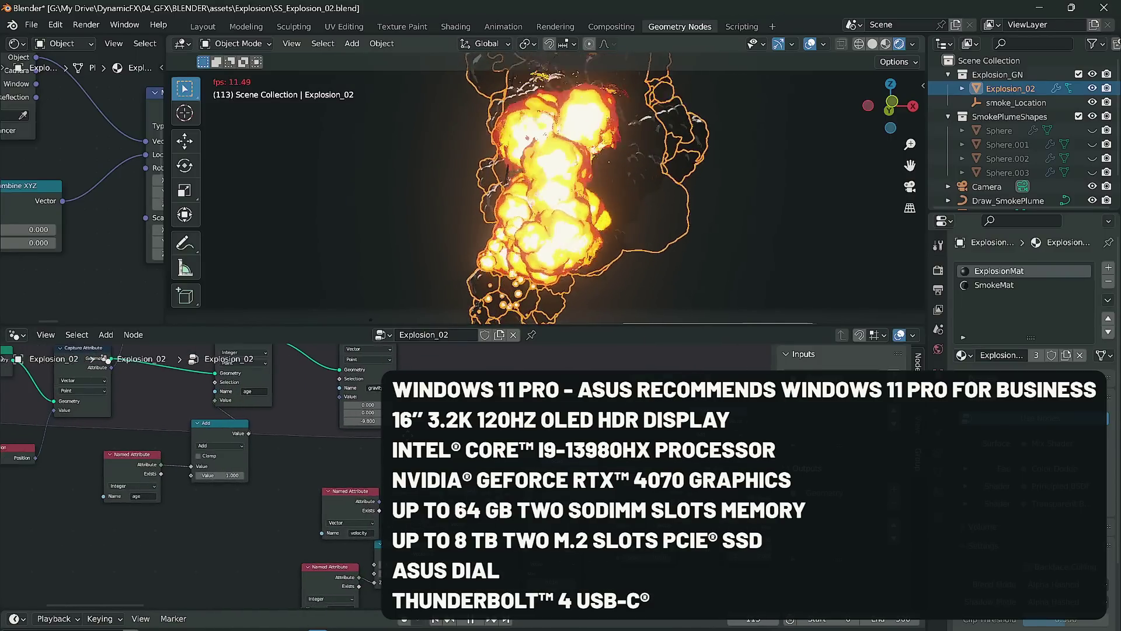
middle_click_drag(231, 428, 420, 440)
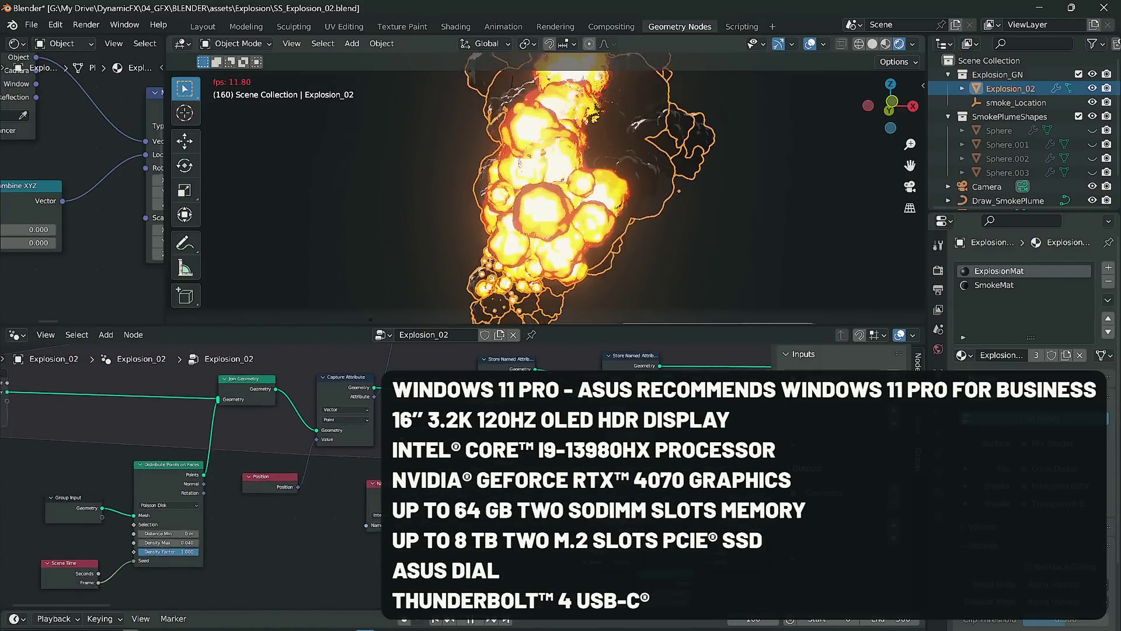